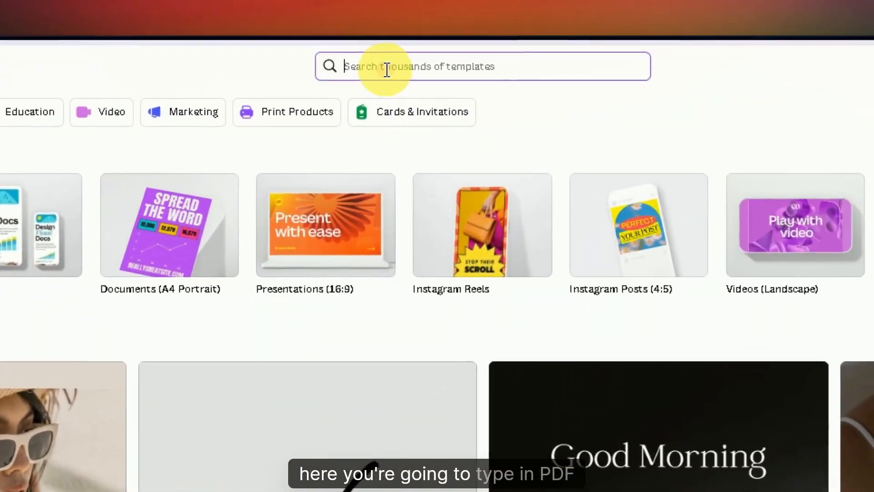
Step: Search the Canva templates for "pdf" and browse the resulting designs
click(376, 73)
text(pdf)
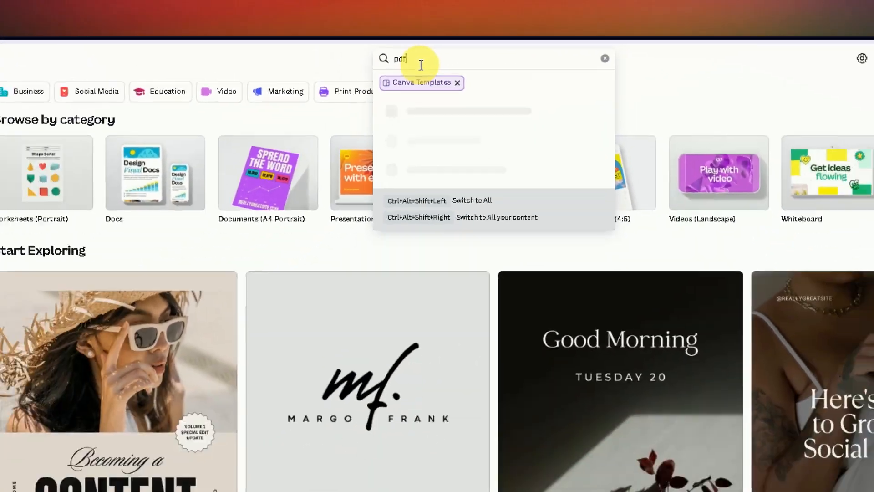
key(Return)
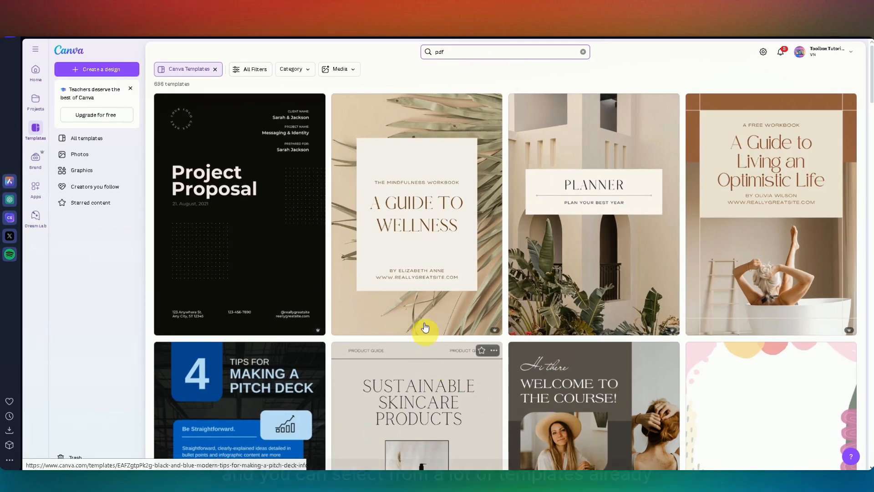
scroll(423, 184, down, 1)
scroll(318, 238, down, 5)
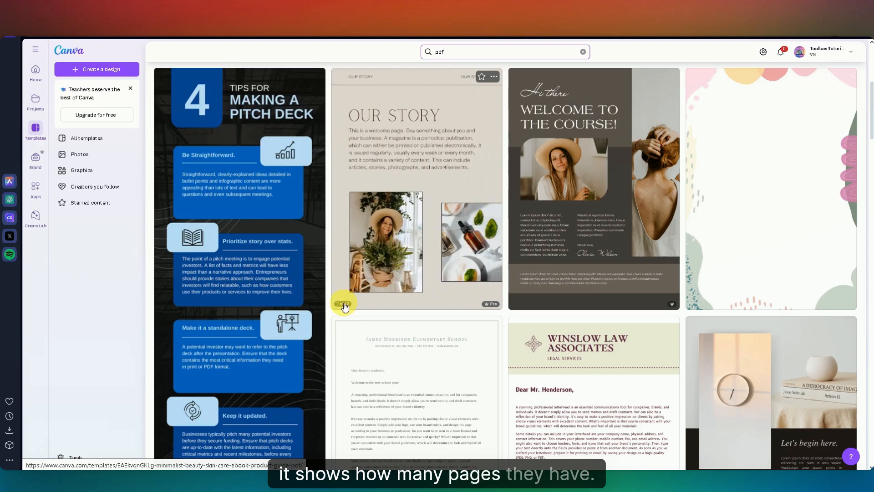
scroll(358, 304, down, 7)
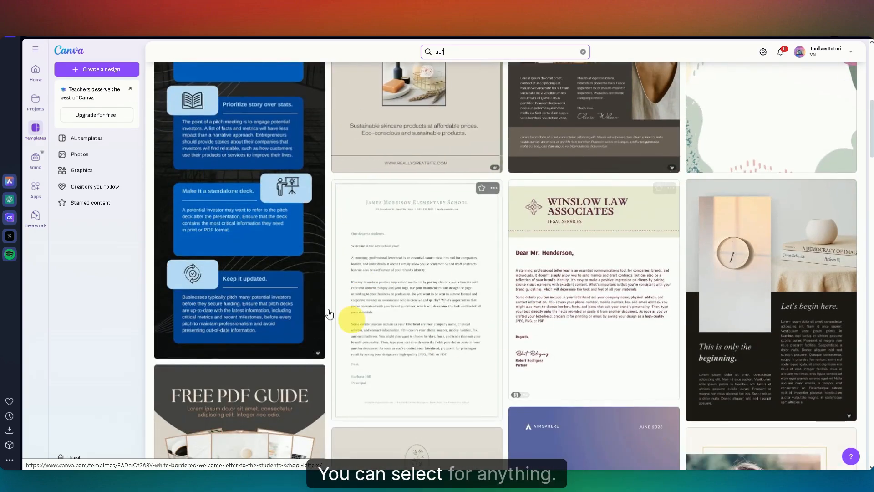
scroll(399, 360, down, 3)
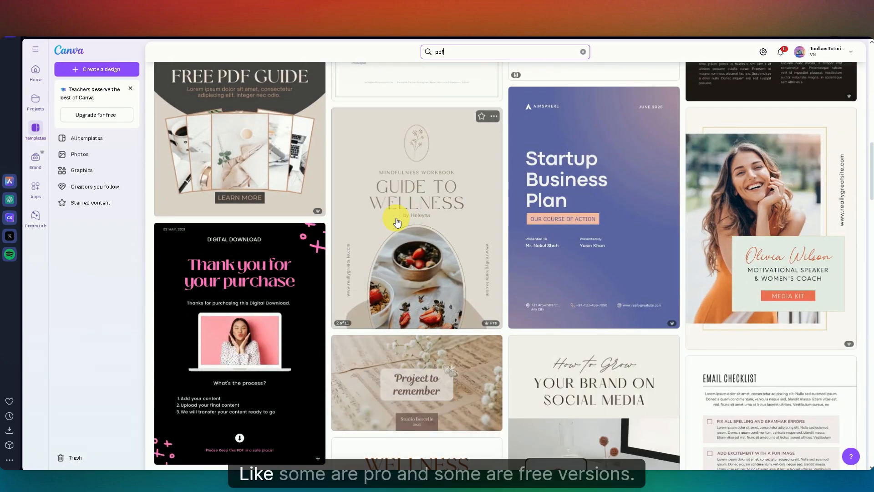
scroll(426, 300, down, 9)
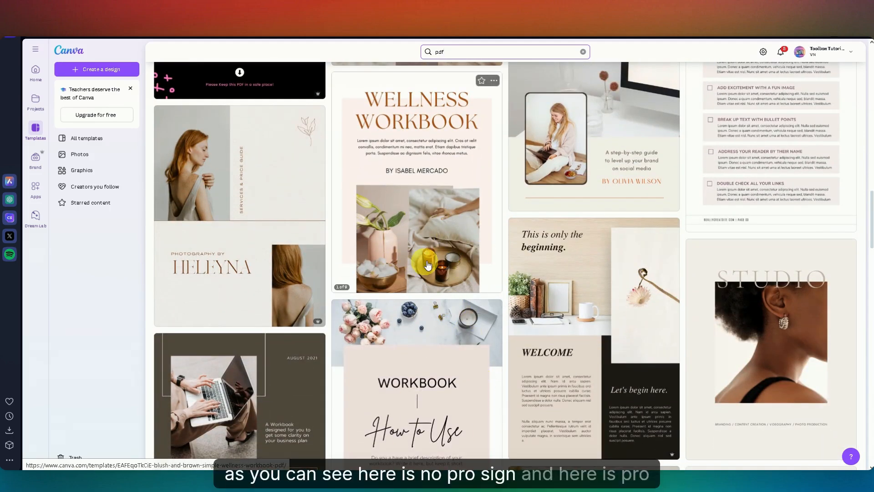
mouse_move(320, 321)
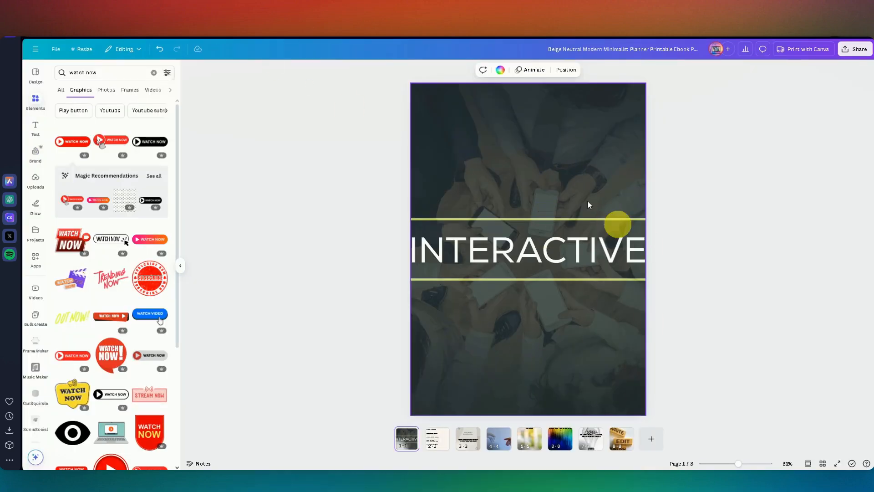
Step: Open page 2 and link the INTRODUCTION entry in the table of contents to page 3
right_click(437, 437)
click(797, 213)
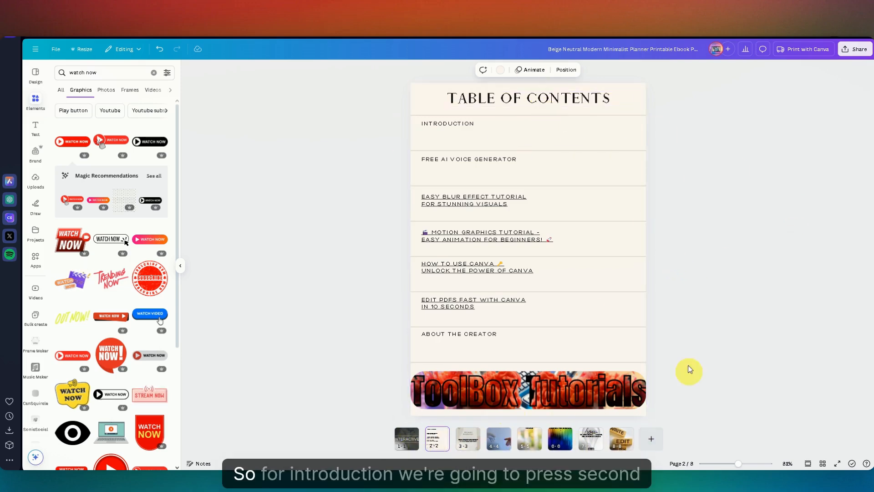
click(452, 126)
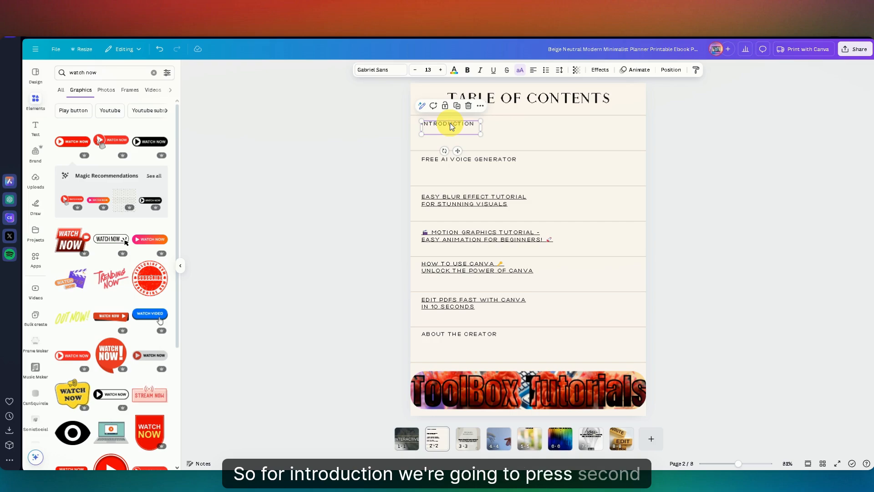
right_click(450, 122)
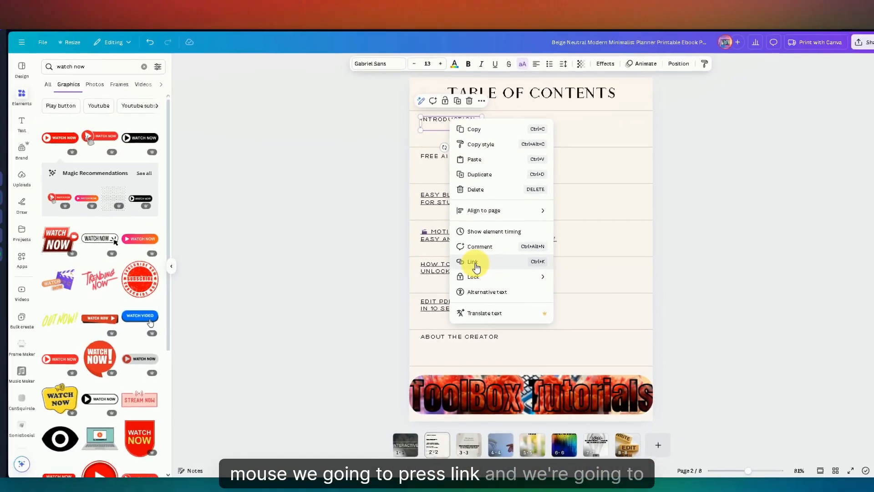
click(504, 269)
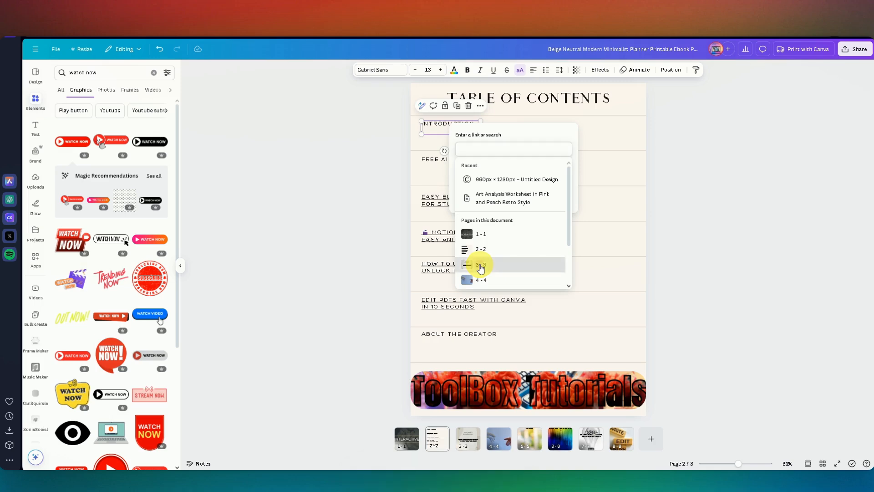
click(481, 268)
click(494, 186)
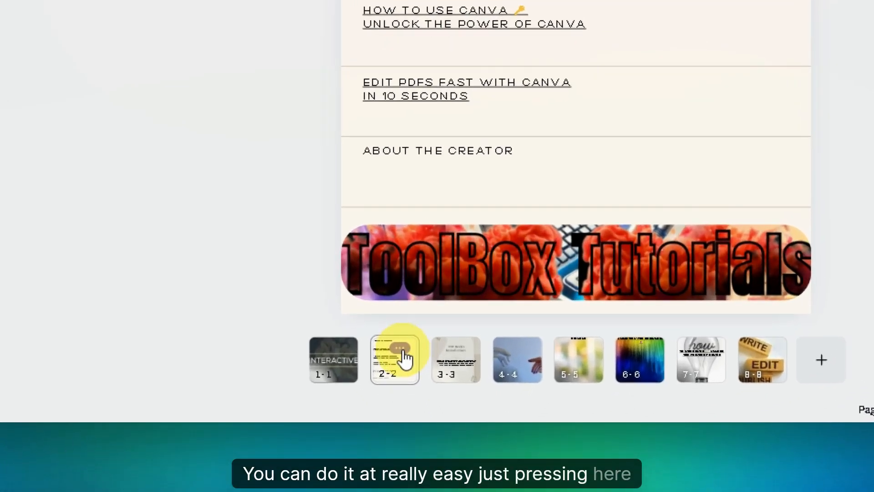
Step: Open the name of page 2 for editing
click(401, 349)
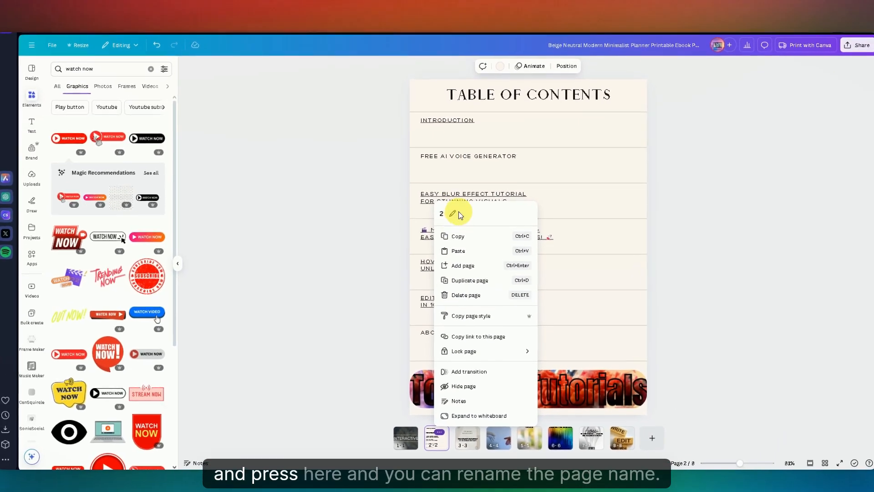
click(453, 214)
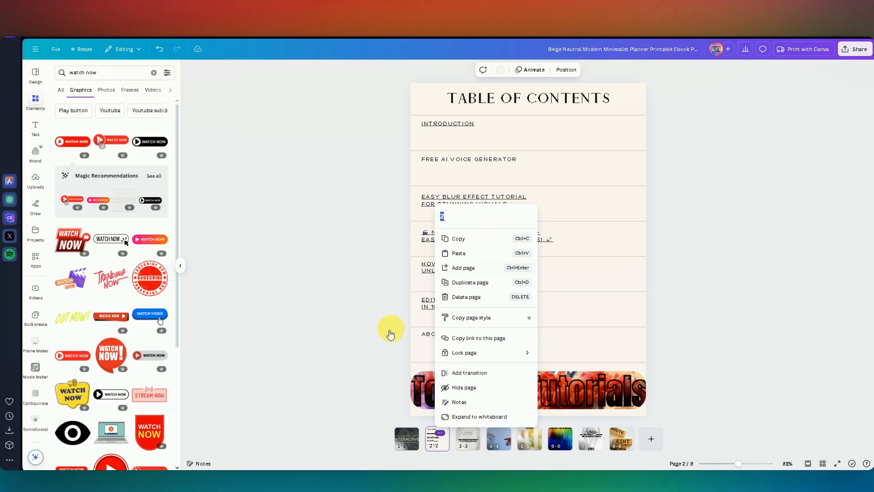
click(318, 355)
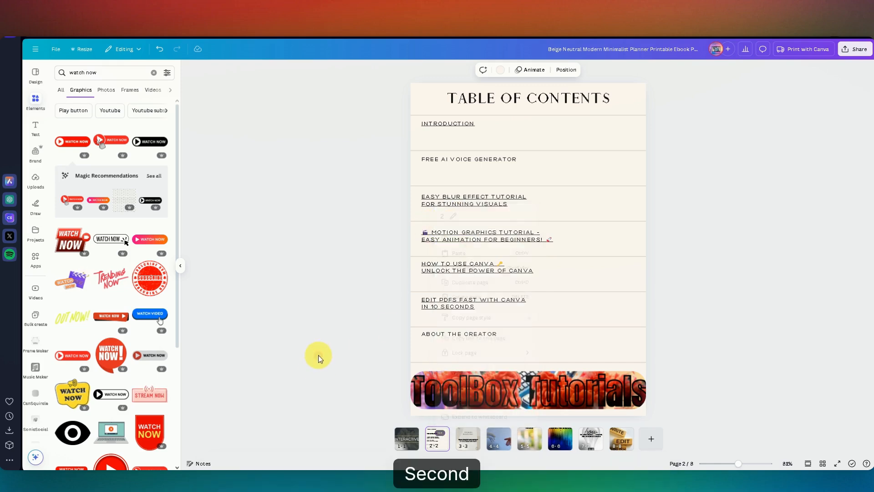
Step: Link the FREE AI VOICE GENERATOR entry in the table of contents to page 4
right_click(447, 159)
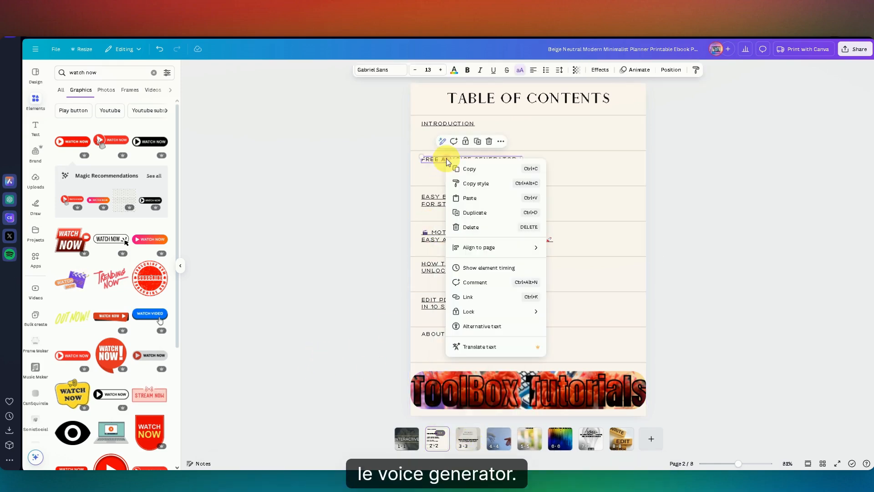
click(471, 303)
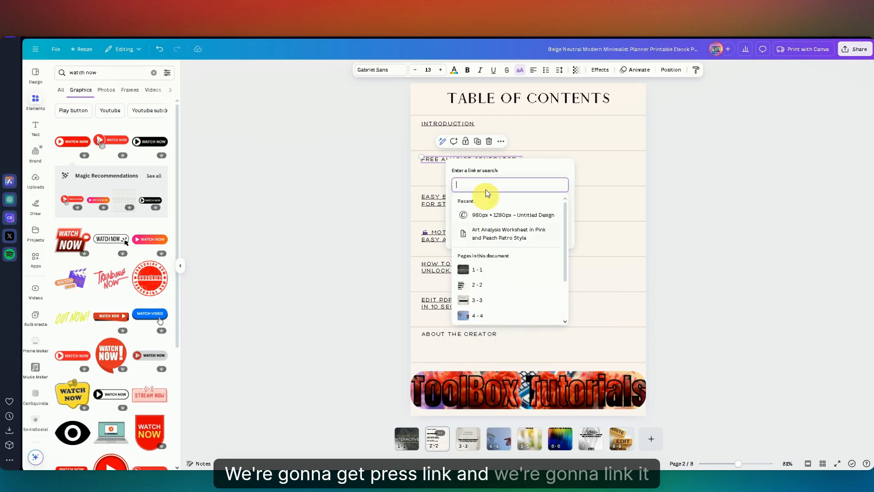
click(481, 316)
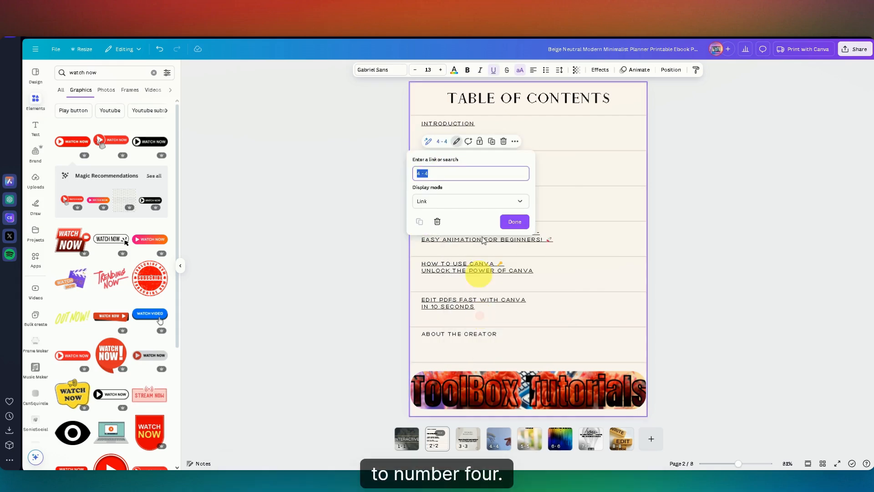
click(513, 221)
click(353, 259)
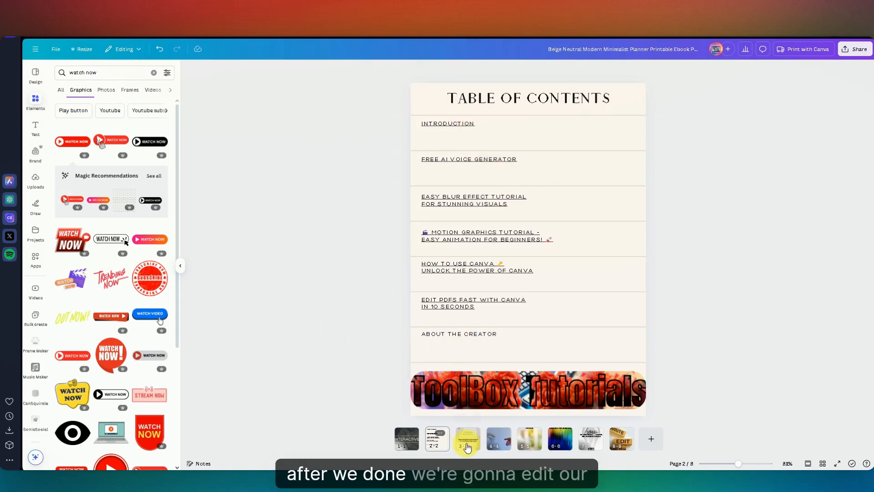
Step: Search the graphics for "back" and place the blue BACK button in the lower-left corner of page 4
click(470, 443)
click(502, 444)
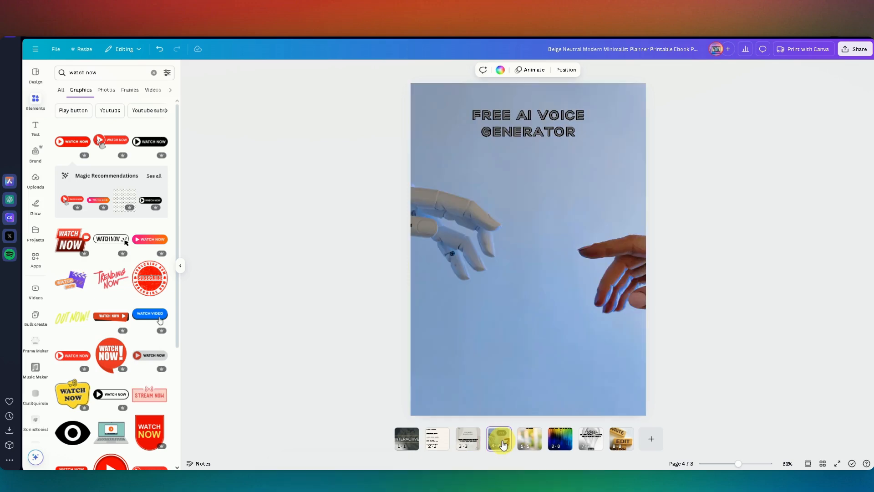
click(543, 267)
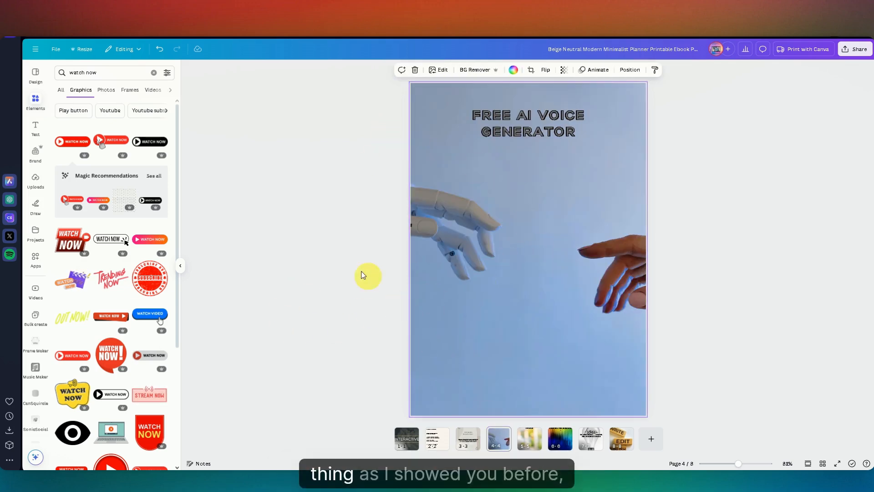
click(280, 252)
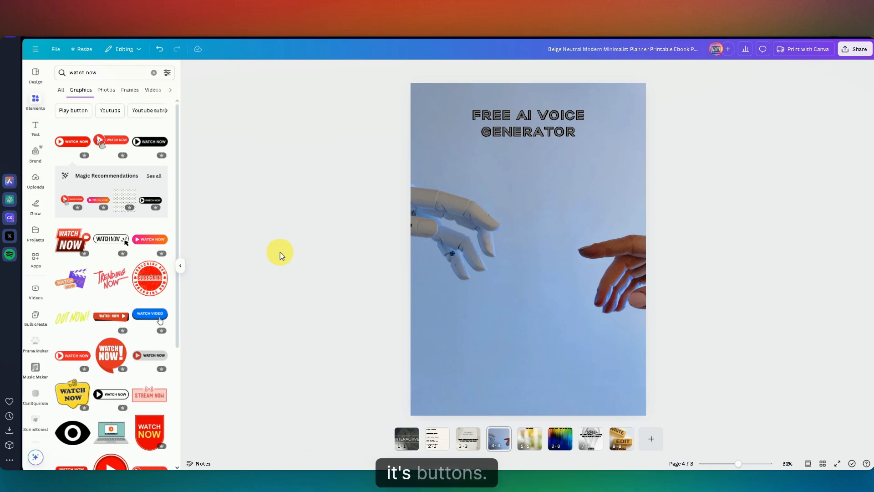
click(118, 73)
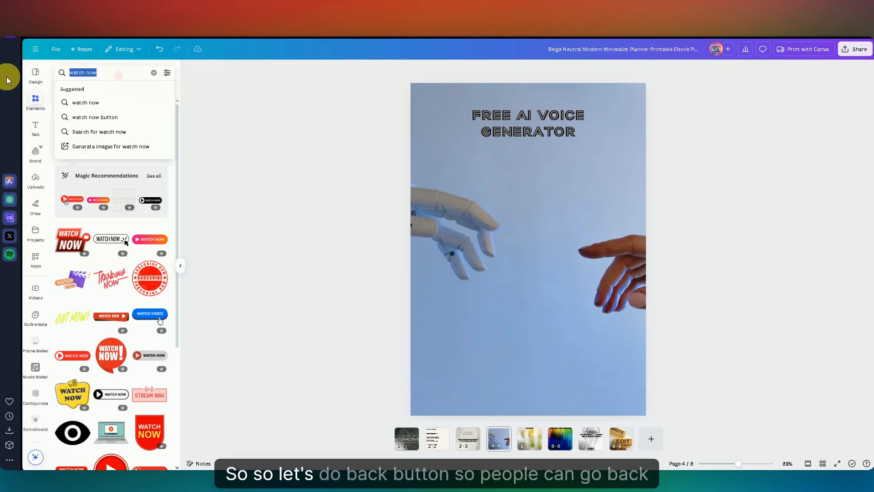
text(back)
key(Return)
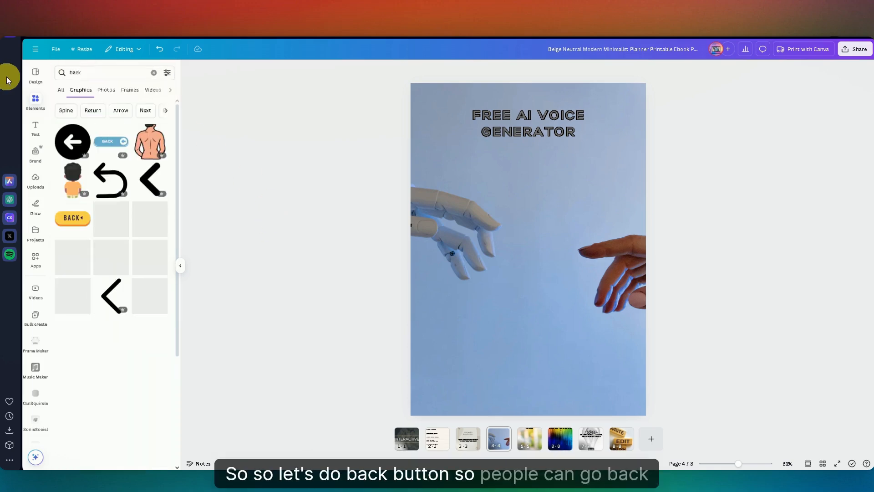
click(108, 146)
drag(540, 249, 459, 397)
click(488, 318)
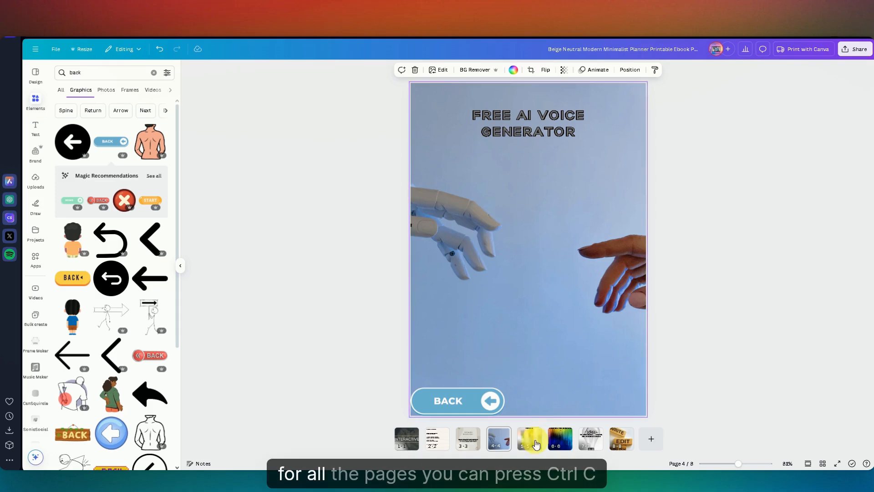
Step: Copy the BACK button from page 4 to the same spot on pages 5, 6, 7, 8 and 3
click(446, 397)
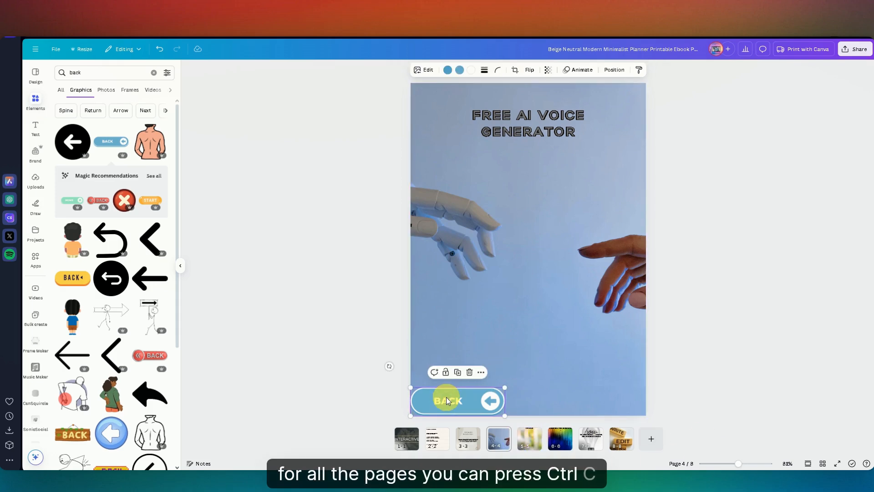
click(529, 437)
key(ctrl+v)
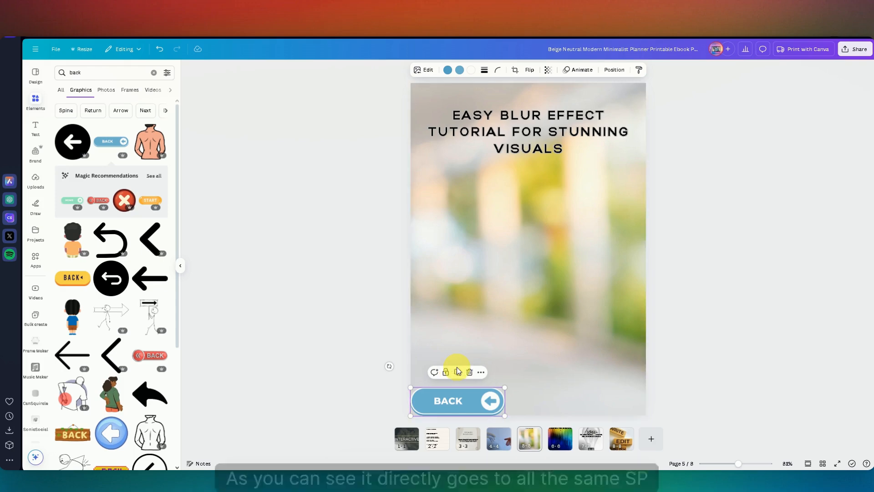
click(560, 439)
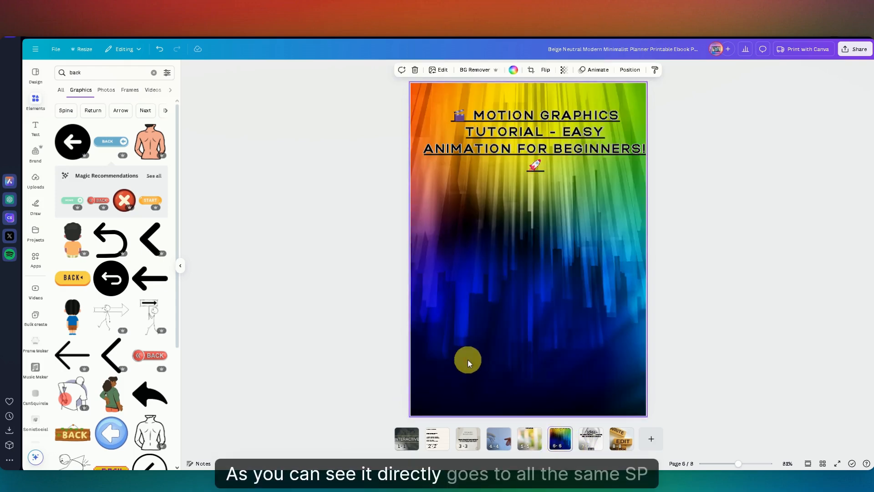
key(ctrl+v)
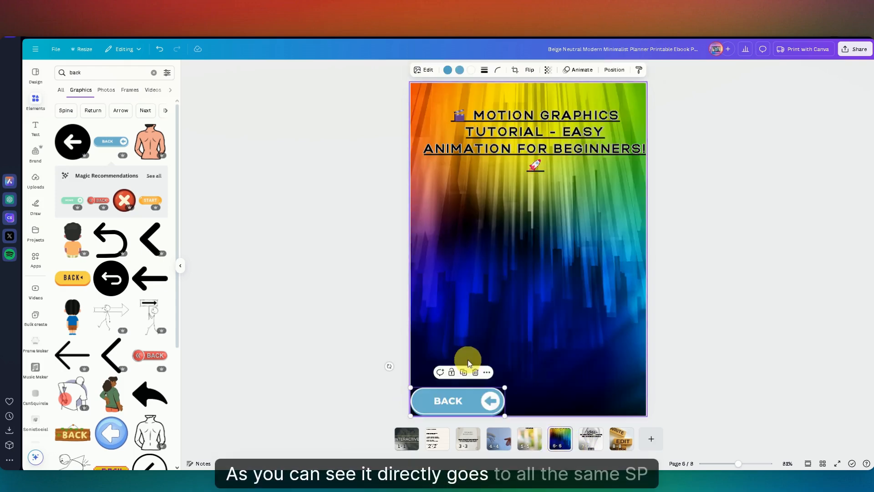
click(587, 445)
key(ctrl+v)
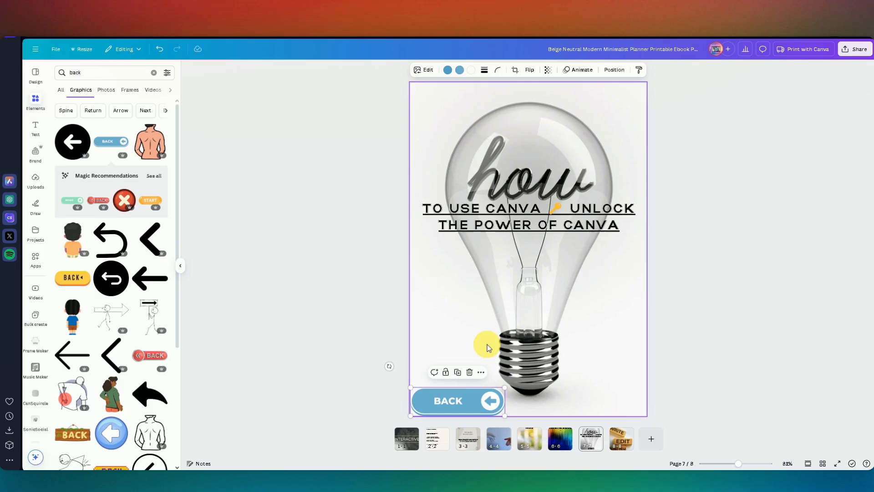
click(617, 444)
key(ctrl+v)
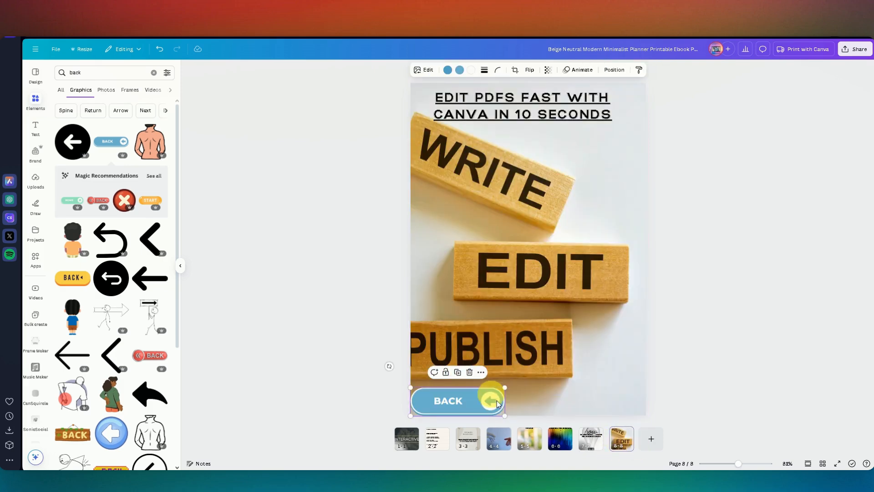
click(471, 442)
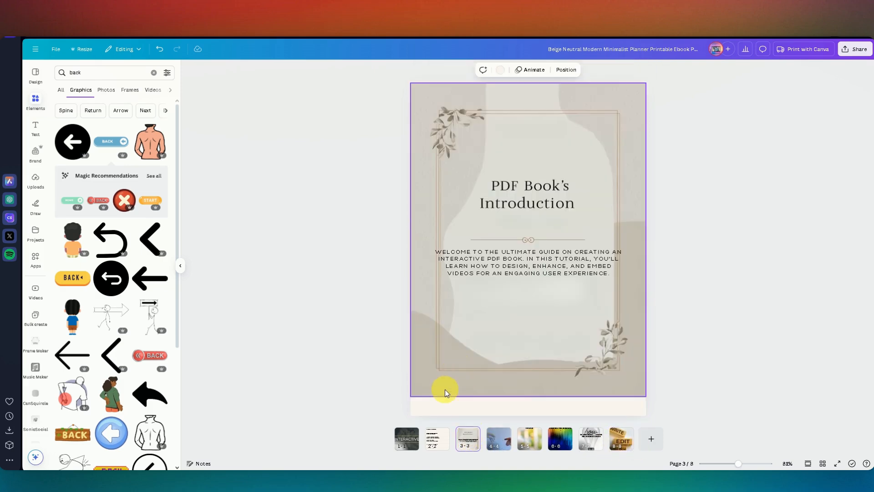
key(ctrl+v)
click(275, 263)
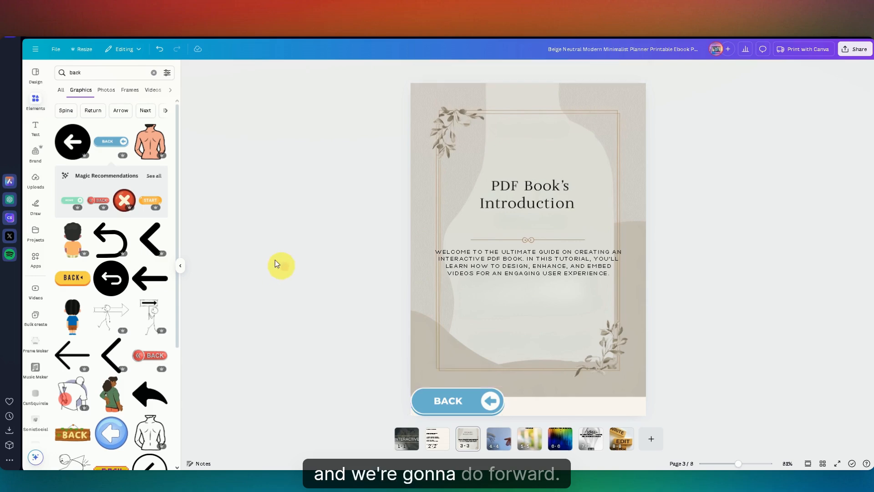
Step: Search the graphics for "forvord" and add the KEEP MOVING FORWARD graphic to page 3
click(102, 75)
text(forvord)
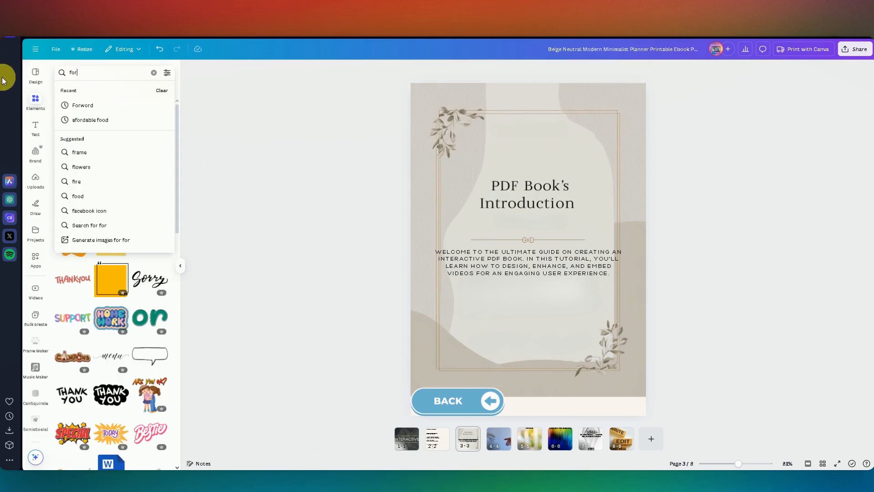
key(Return)
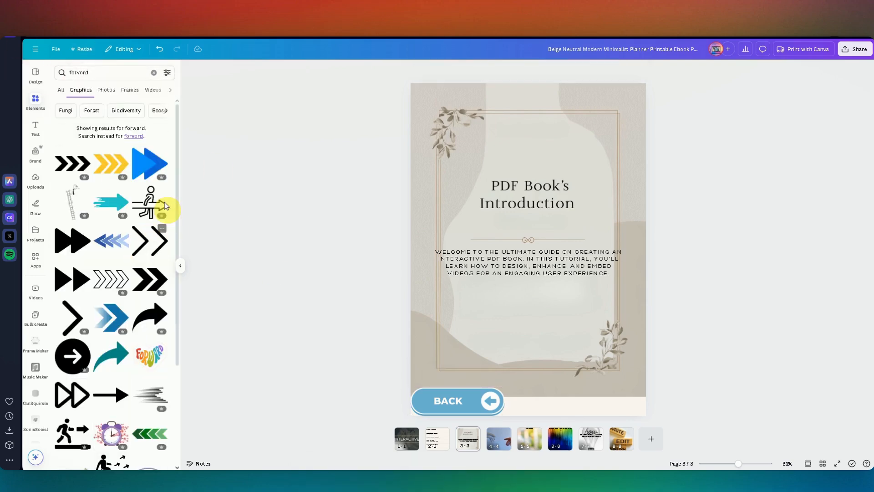
scroll(141, 319, down, 3)
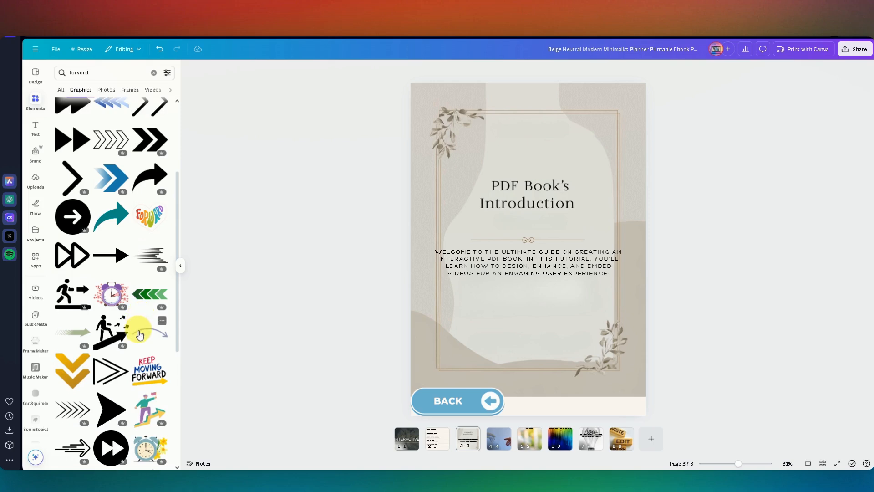
scroll(140, 336, down, 1)
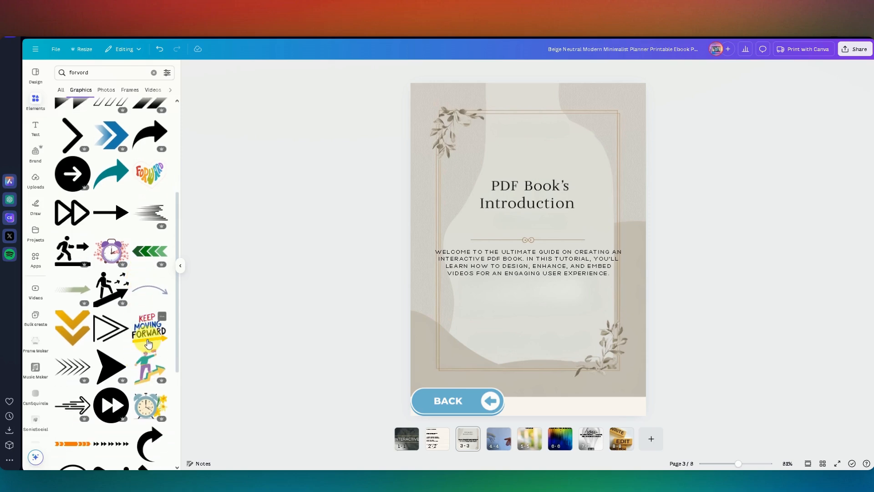
click(149, 334)
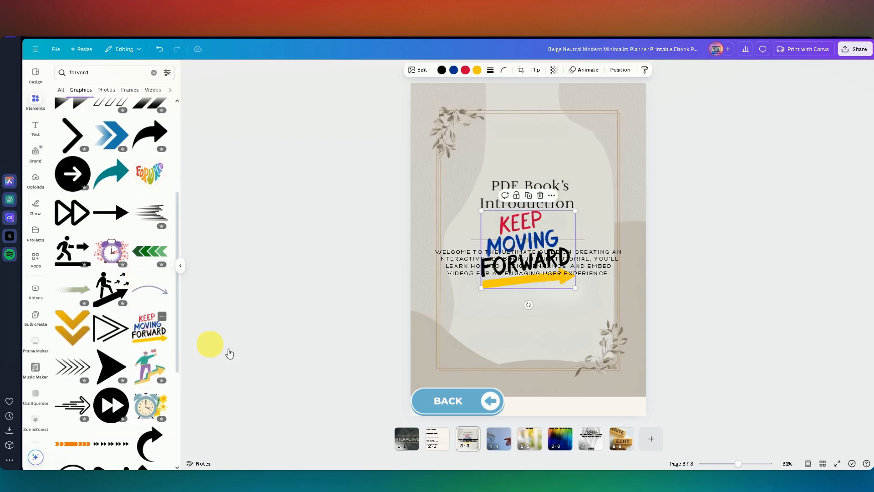
Step: Move the KEEP MOVING FORWARD graphic to the lower-right corner of page 3 and shrink it to about half its size
drag(524, 234, 595, 358)
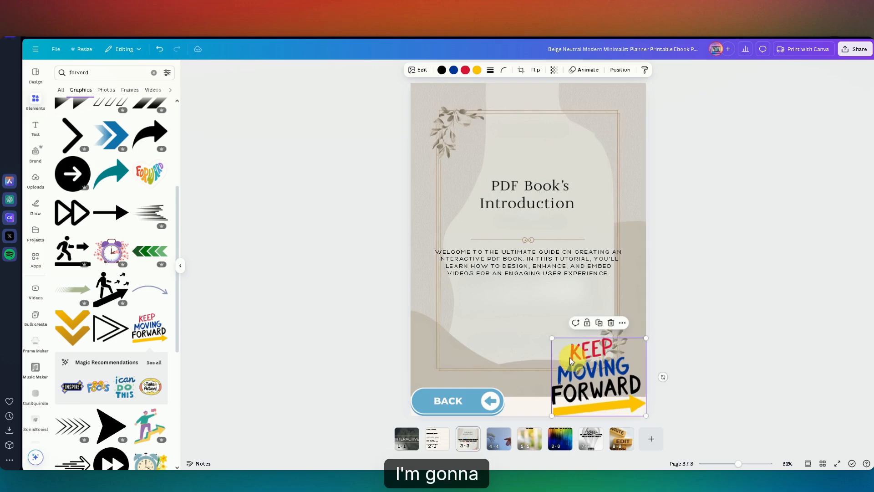
drag(552, 339, 604, 381)
click(770, 363)
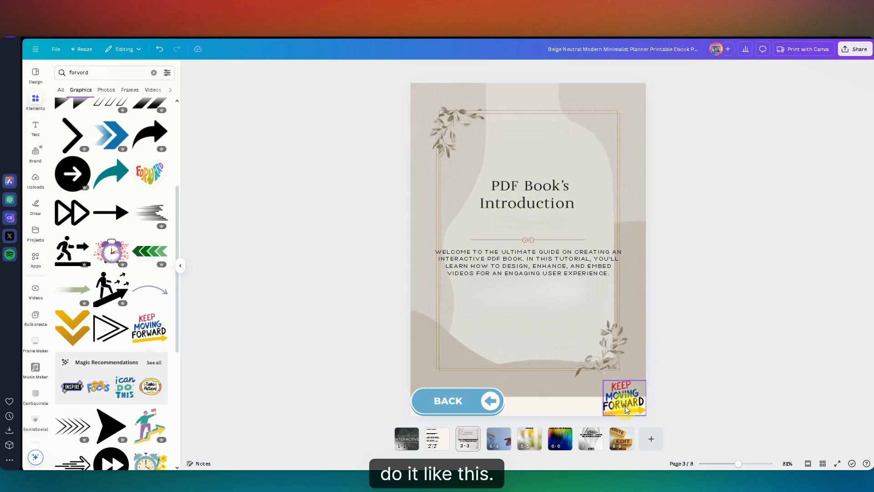
Step: Copy the KEEP MOVING FORWARD graphic from page 3 to the same spot on pages 4, 5, 6, 7 and 8
mouse_move(626, 408)
mouse_down()
mouse_move(625, 387)
mouse_move(625, 406)
mouse_up()
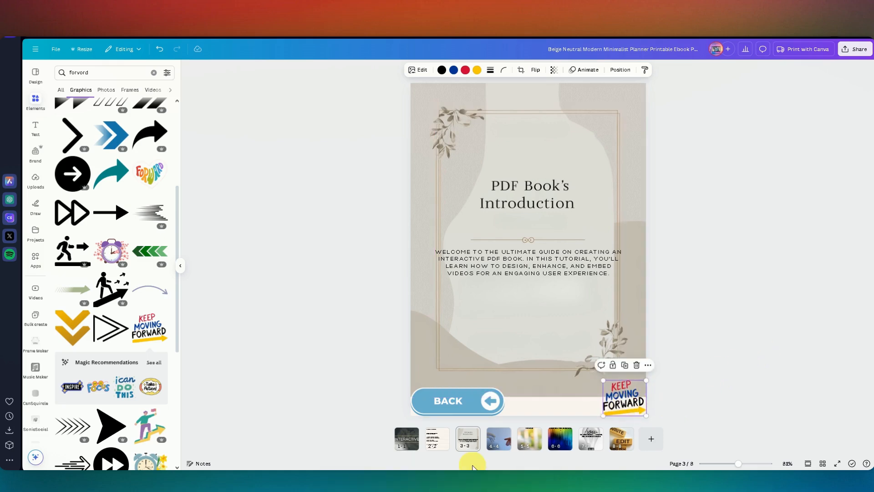
click(499, 438)
click(518, 353)
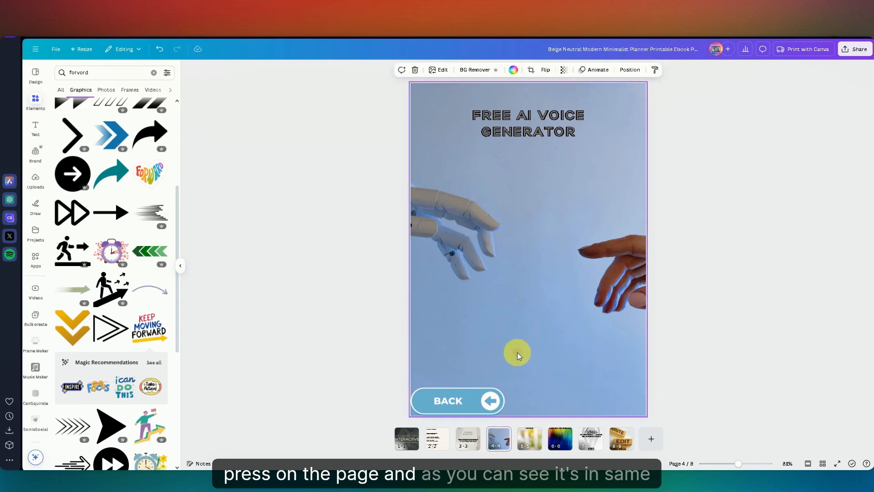
key(ctrl+v)
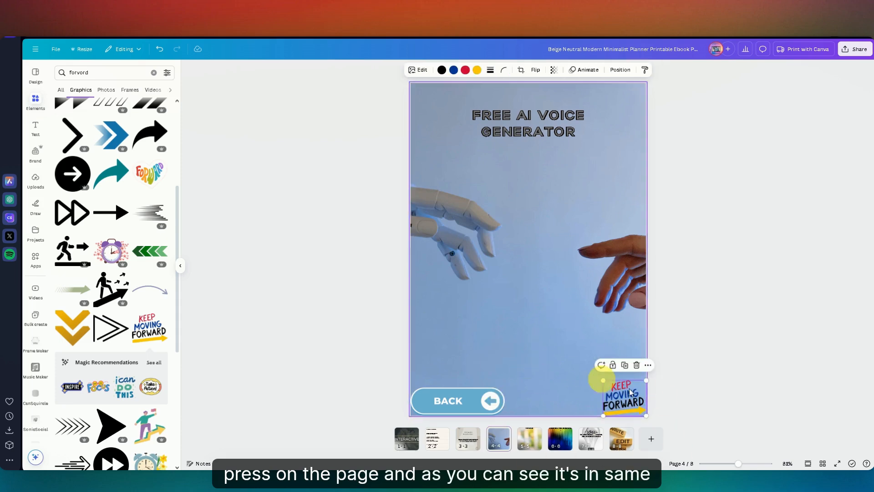
click(529, 438)
click(523, 317)
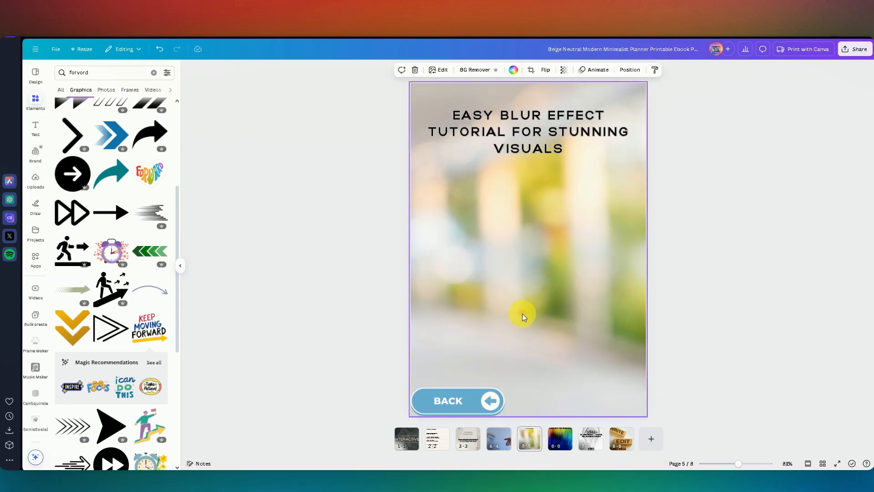
key(ctrl+v)
click(566, 445)
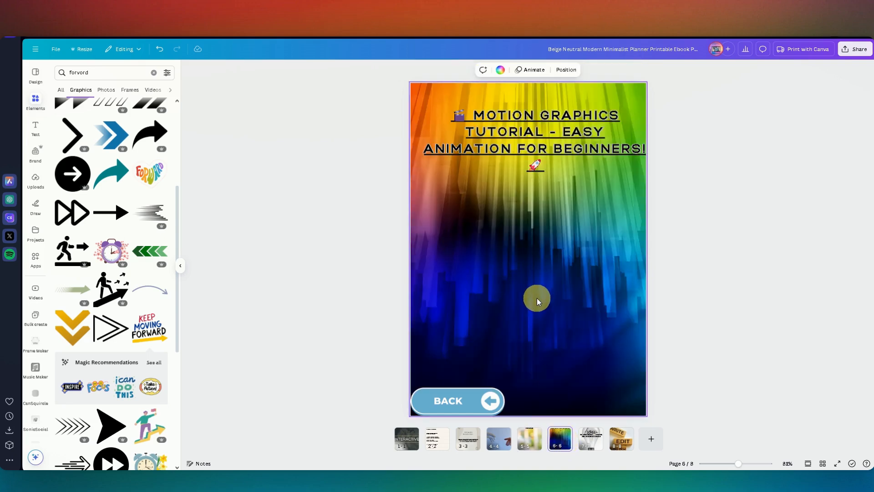
click(537, 297)
key(ctrl+v)
click(594, 450)
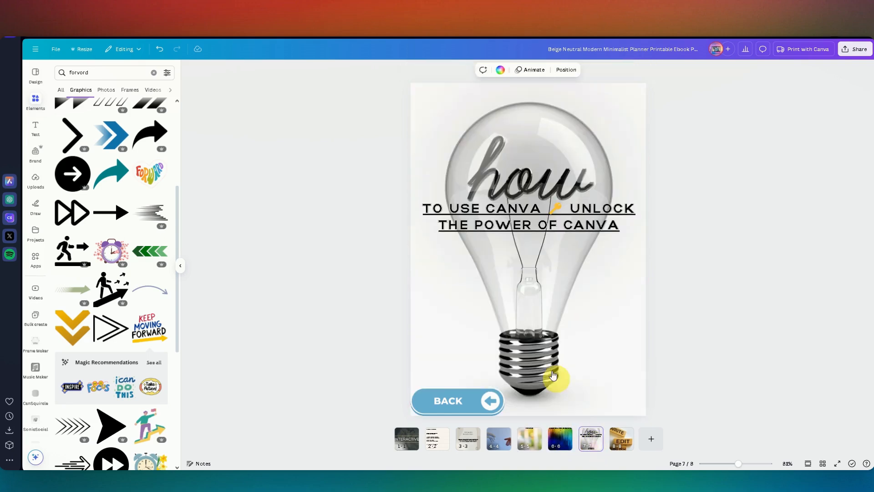
click(529, 323)
key(ctrl+v)
click(624, 440)
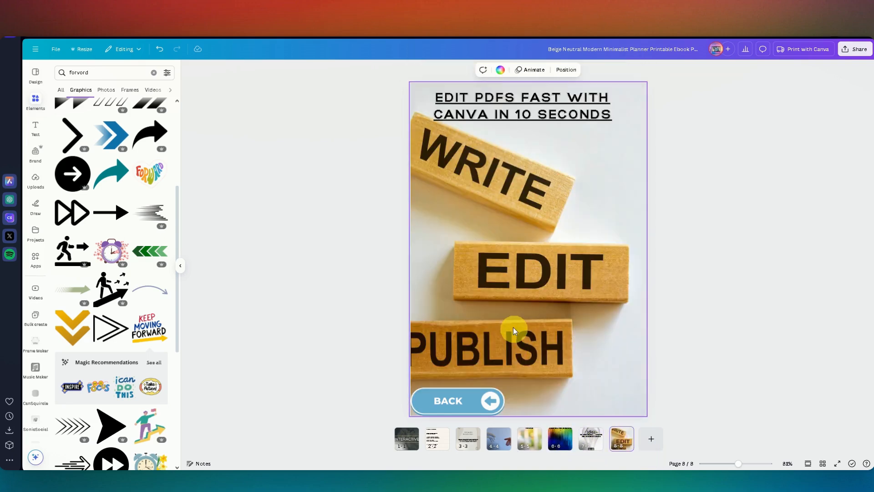
click(513, 327)
key(ctrl+v)
click(327, 371)
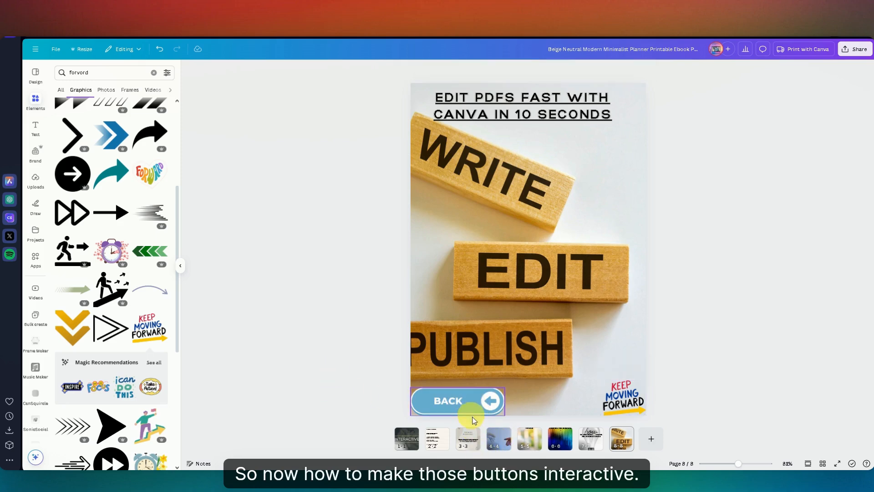
Step: Compare the table of contents entries on page 2 with their target pages, the introduction on page 3 and the Canva guide on page 7
click(465, 439)
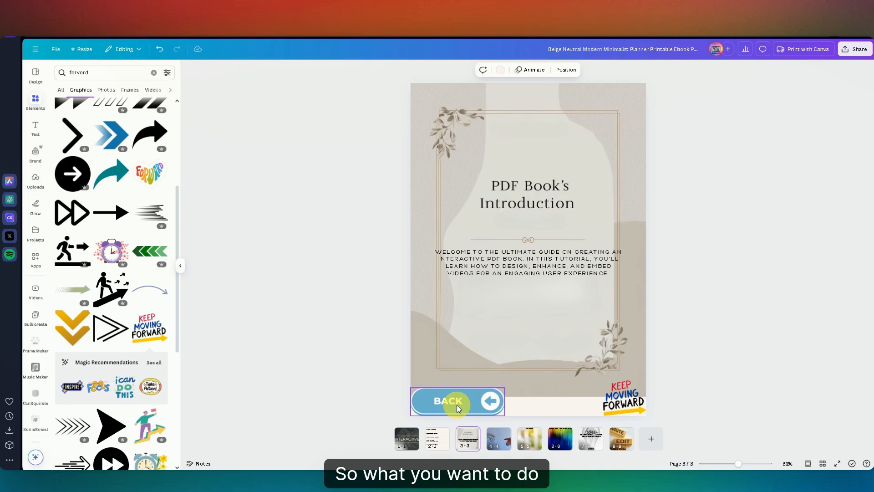
right_click(437, 439)
click(752, 295)
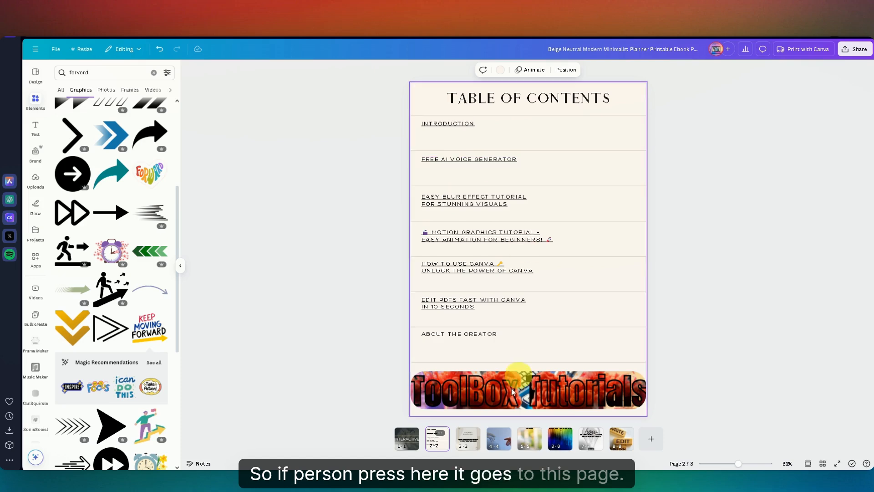
click(467, 438)
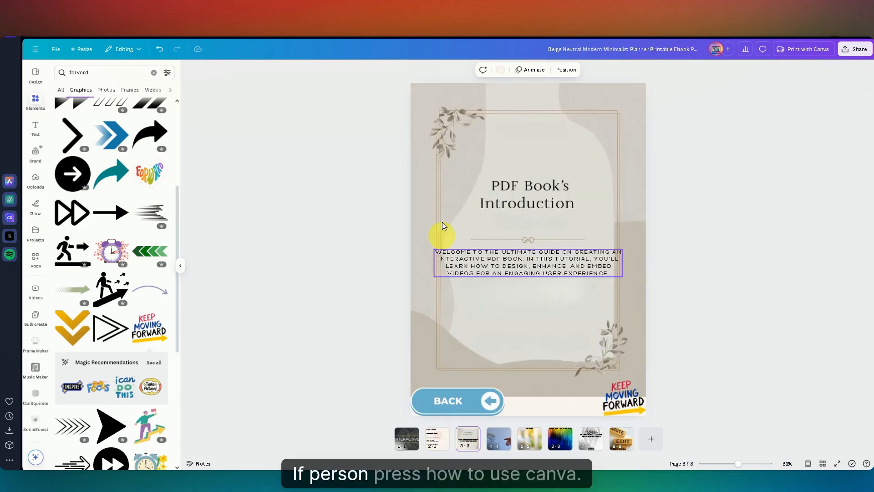
click(436, 443)
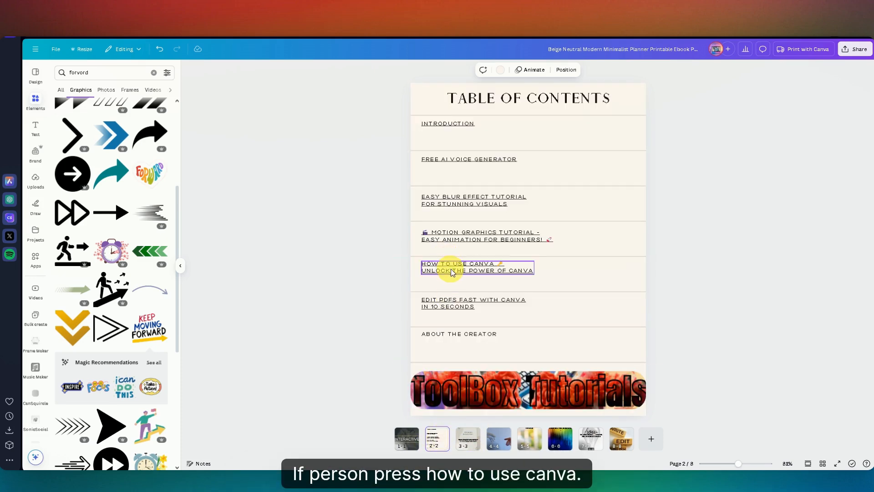
click(595, 444)
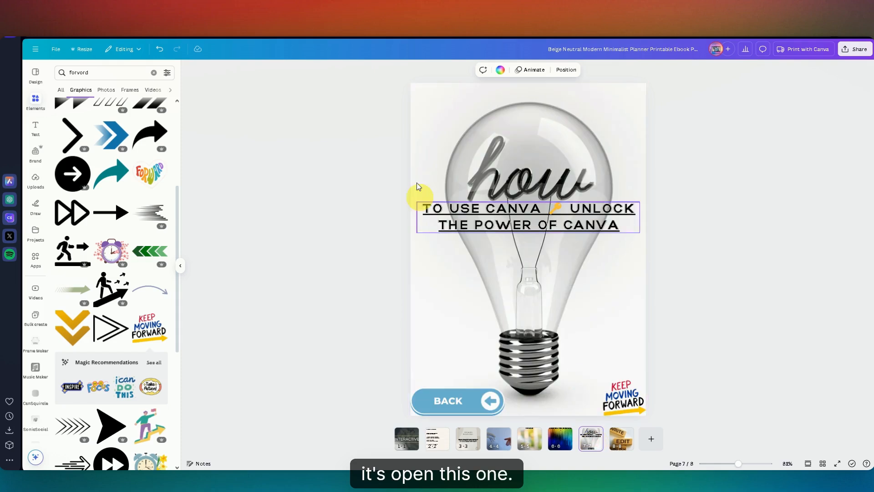
Step: Link the BACK button on page 3 to page 2
click(469, 445)
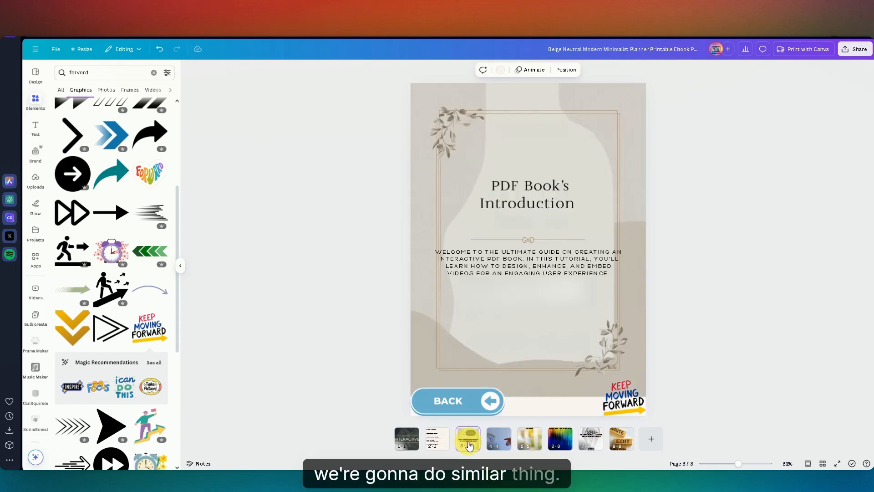
click(456, 397)
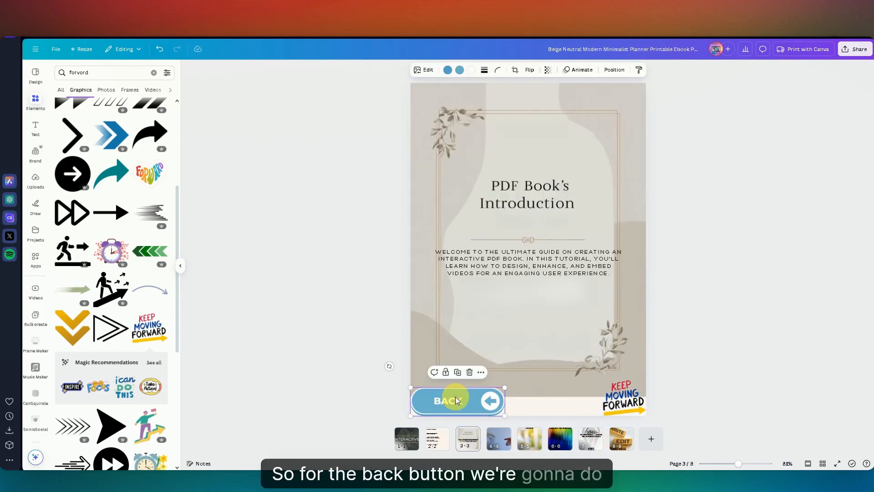
right_click(456, 398)
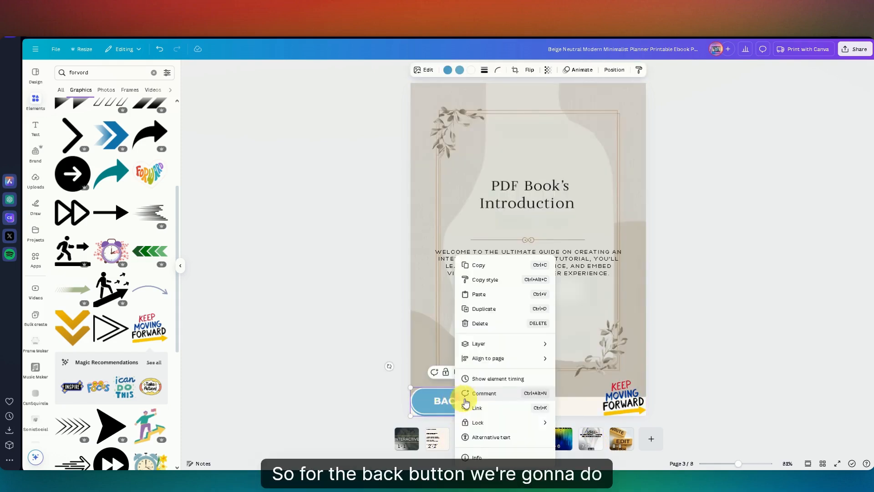
click(489, 411)
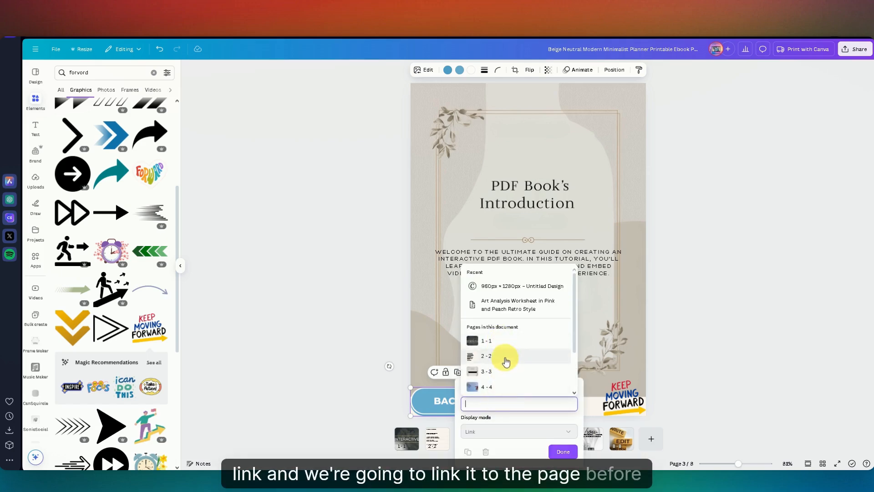
click(504, 361)
click(494, 452)
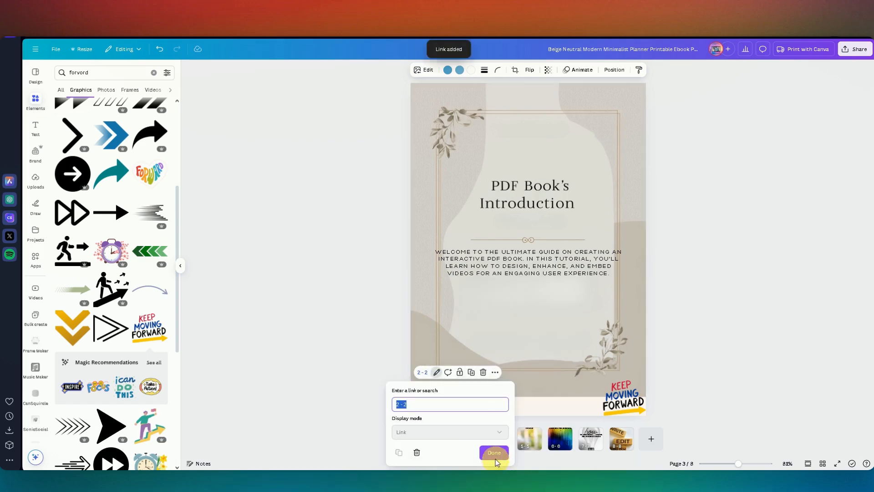
Step: Link the KEEP MOVING FORWARD graphic on page 3 to page 4
right_click(625, 404)
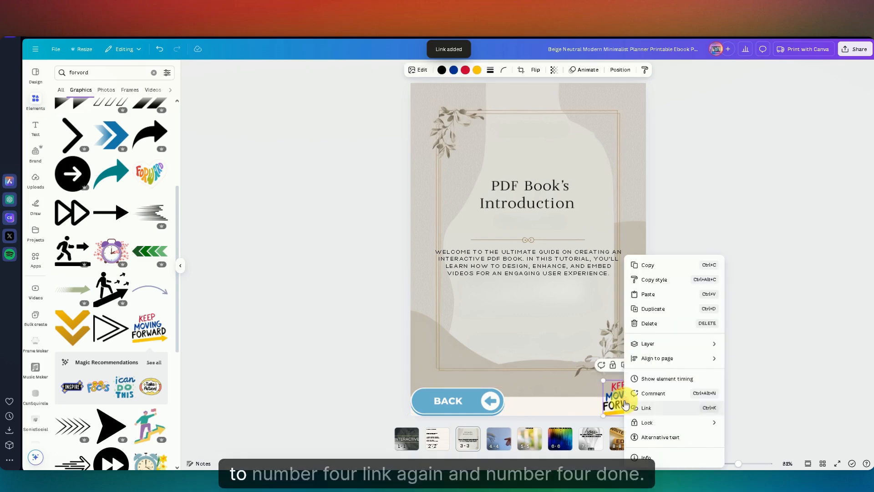
mouse_move(655, 348)
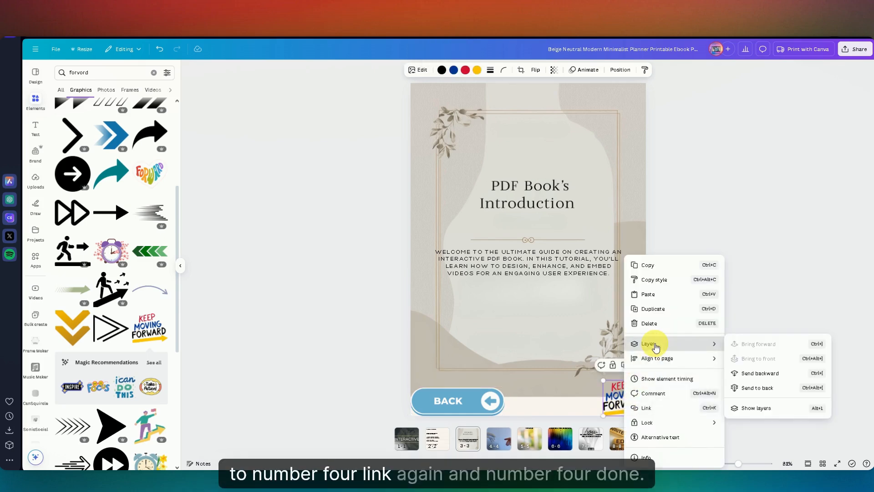
click(655, 407)
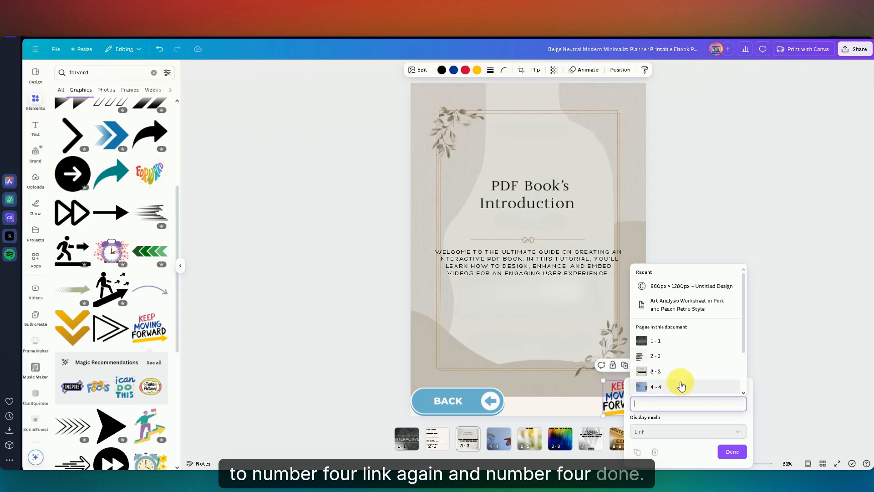
click(682, 386)
click(672, 444)
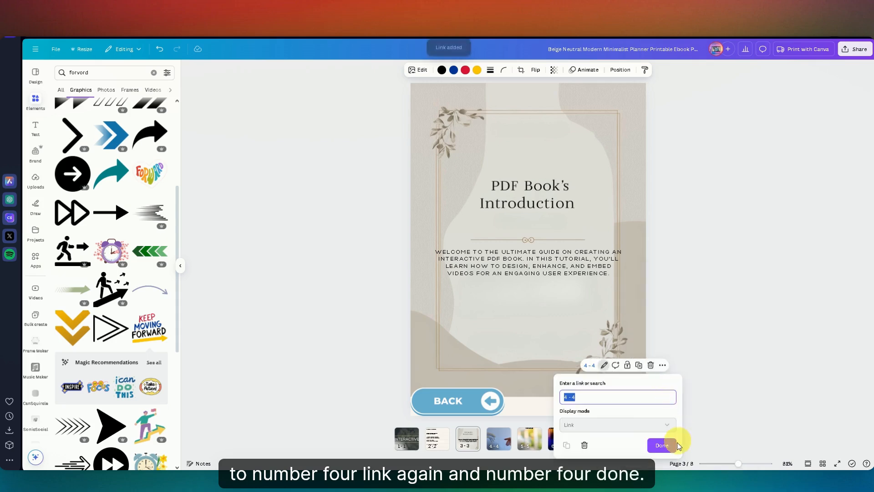
click(725, 385)
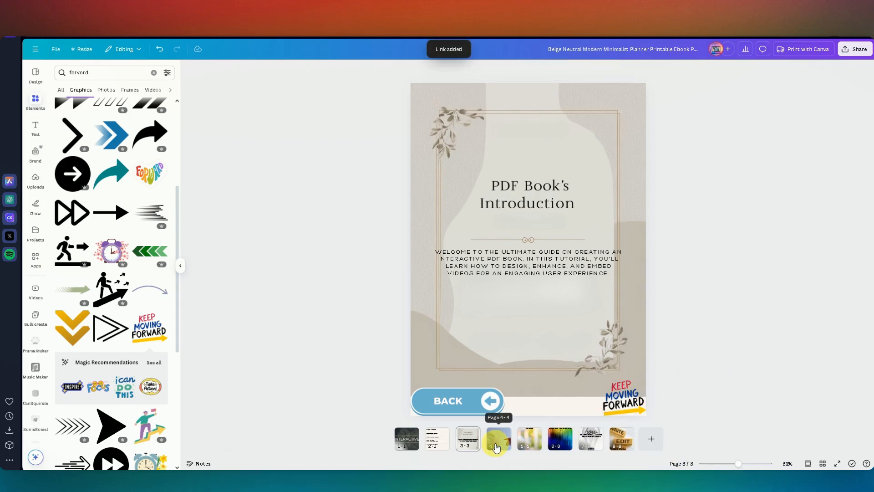
Step: Link the BACK button on page 4 to page 3
click(496, 443)
click(447, 409)
right_click(448, 405)
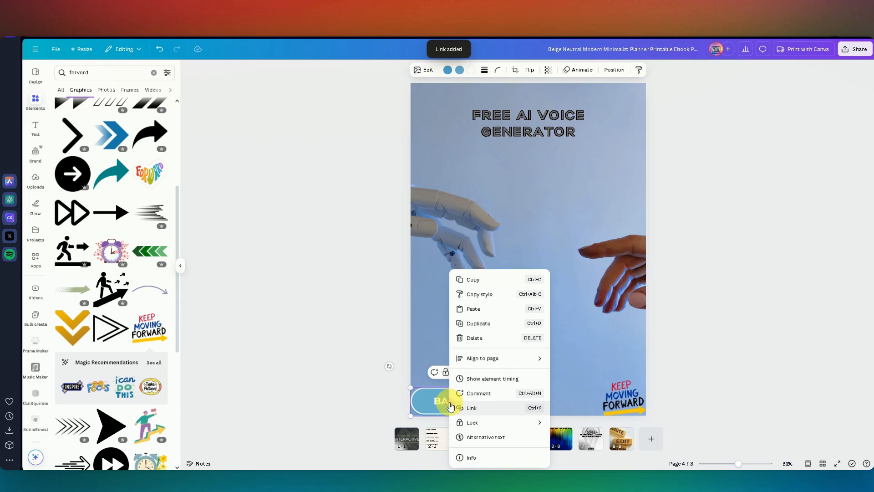
click(500, 410)
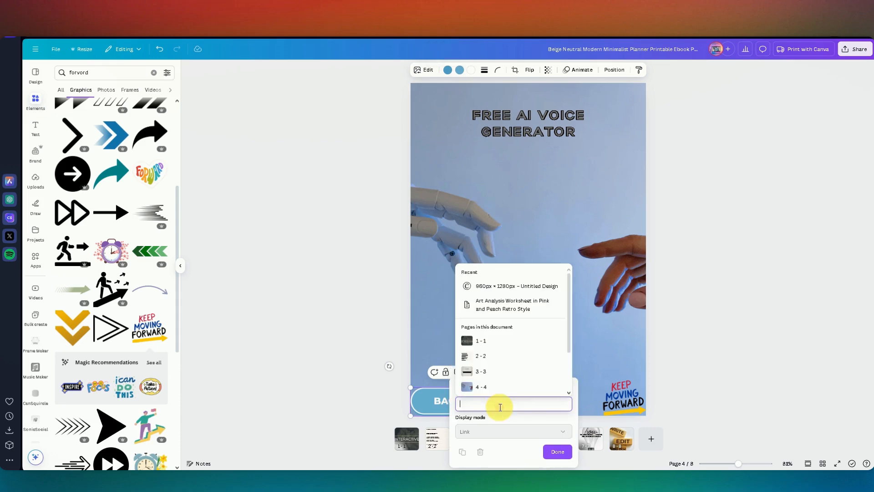
click(502, 378)
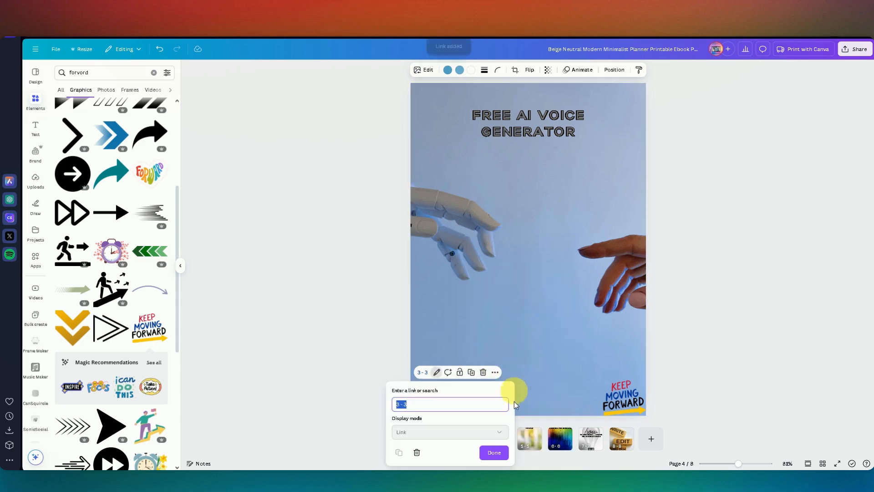
click(494, 453)
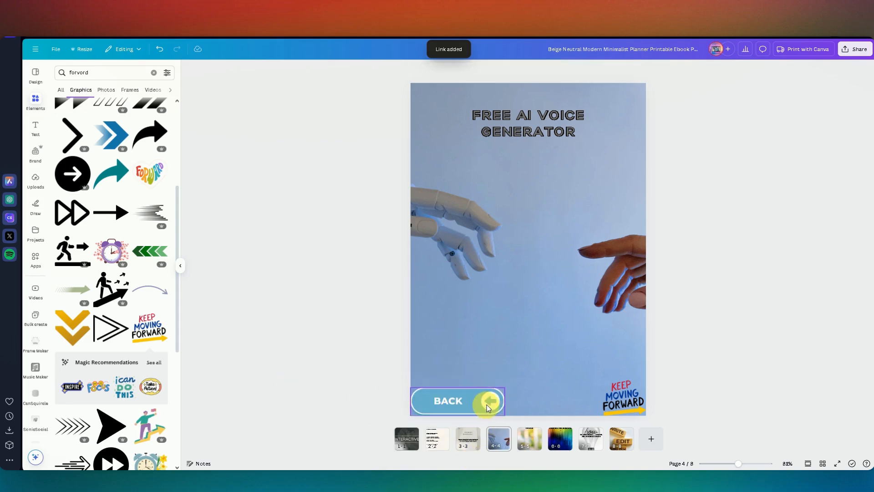
right_click(472, 409)
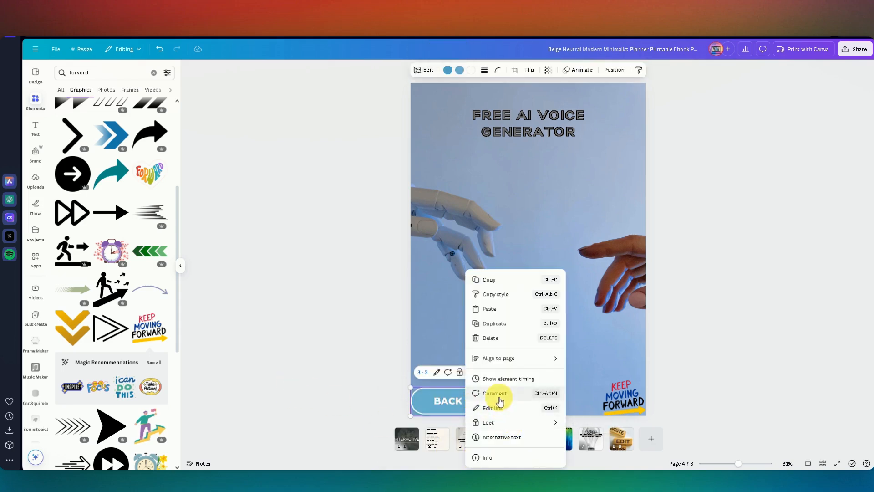
Step: Link the KEEP MOVING FORWARD graphic on page 4 to page 5
click(344, 392)
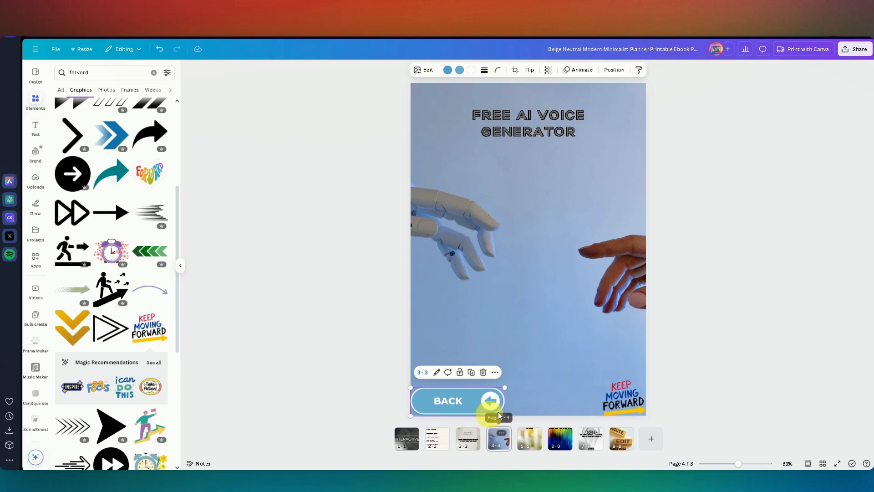
click(619, 403)
right_click(620, 405)
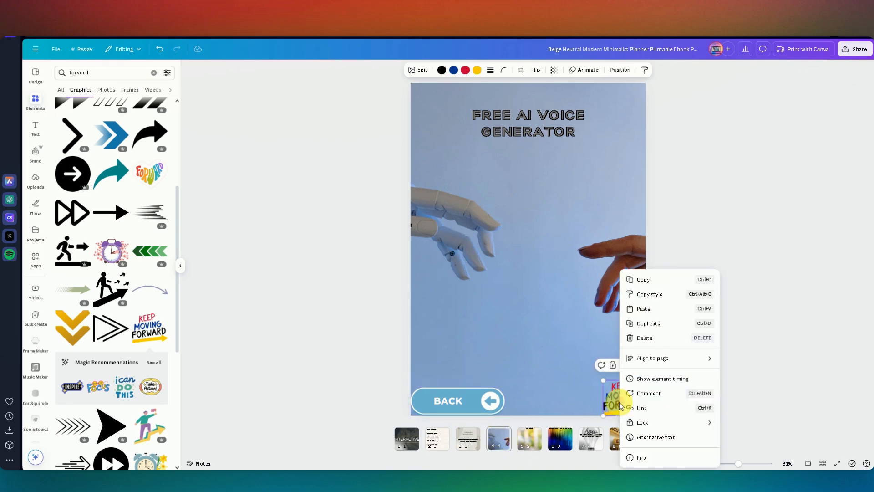
click(656, 413)
scroll(669, 382, down, 2)
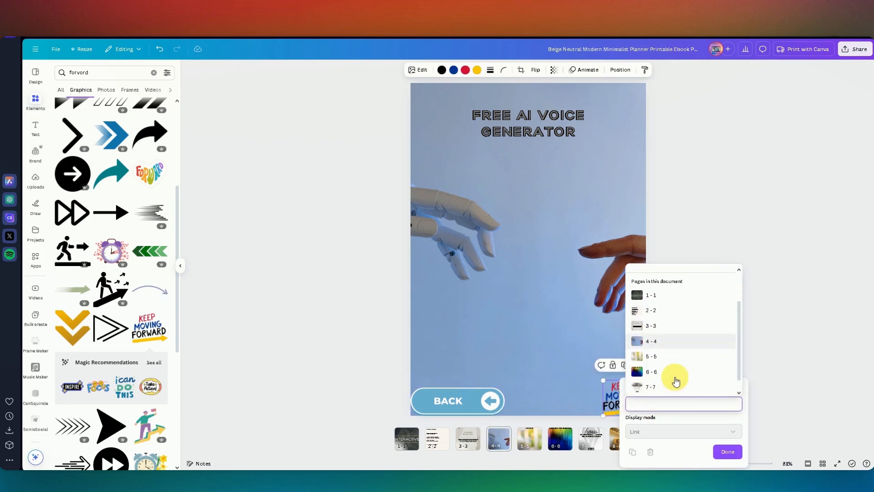
click(655, 358)
click(662, 446)
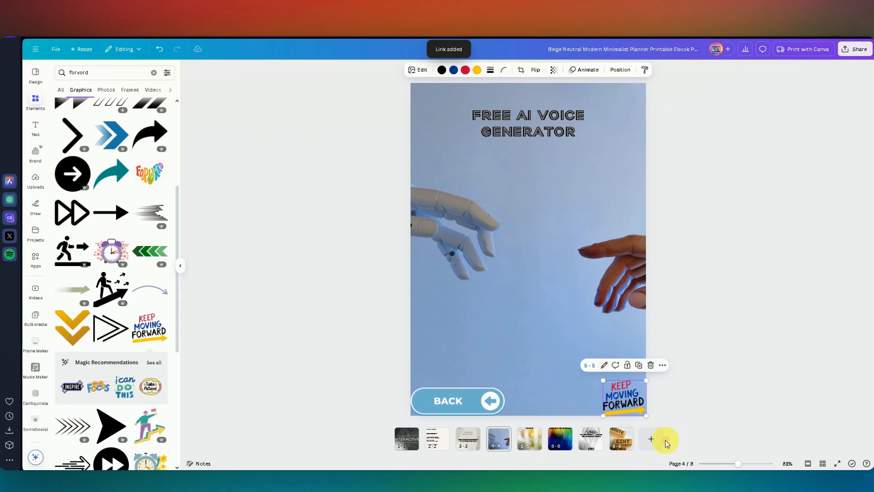
Step: Link the BACK button on page 5, the blur effect tutorial page, to page 4
click(531, 440)
click(460, 405)
right_click(460, 404)
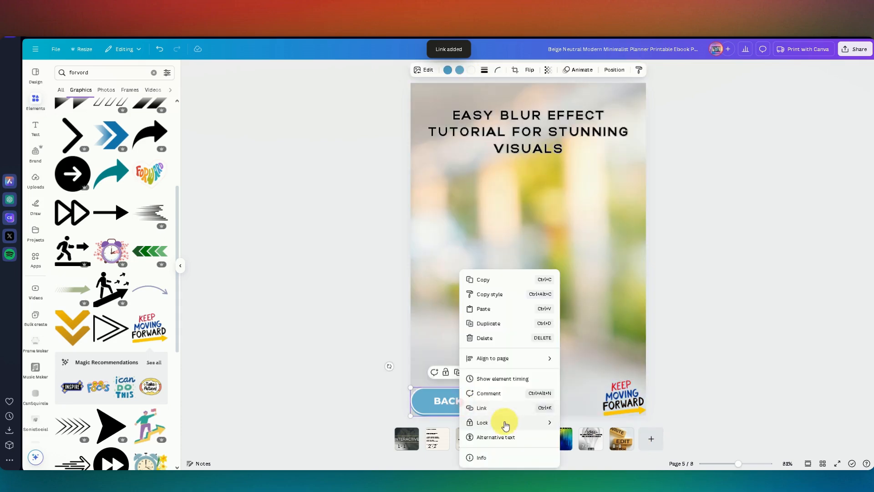
click(500, 409)
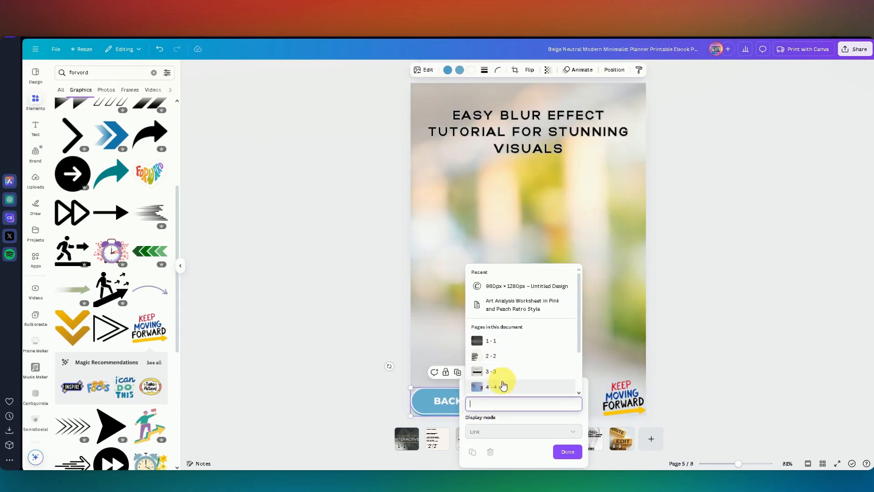
scroll(503, 374, down, 1)
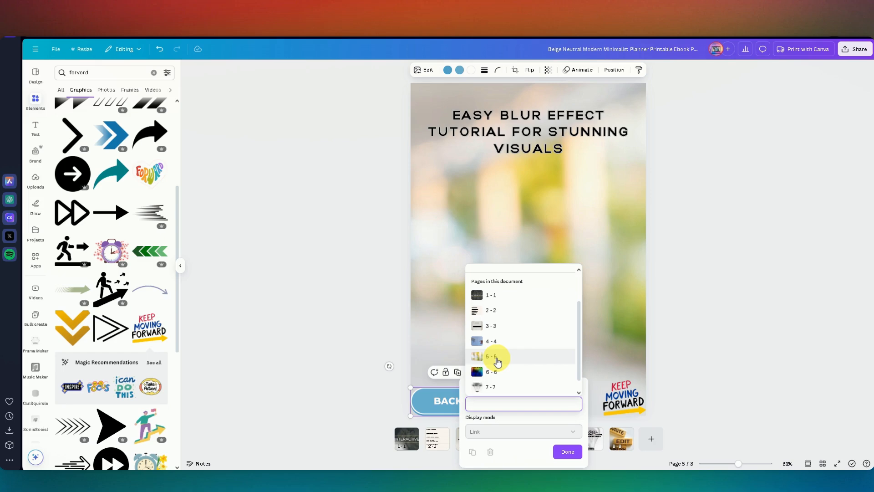
click(496, 358)
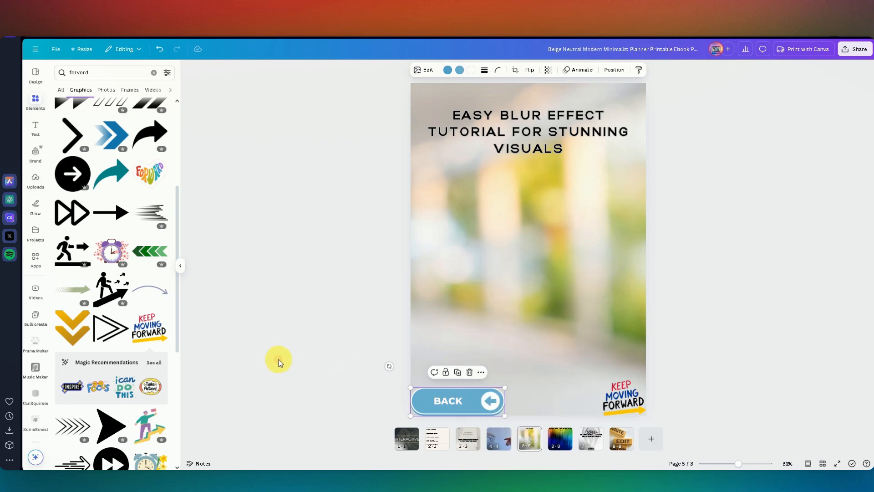
right_click(476, 395)
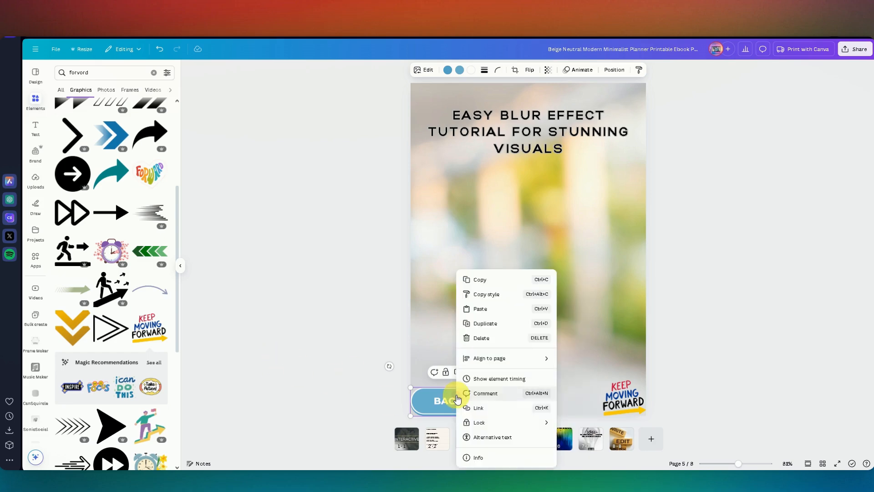
click(500, 409)
click(499, 386)
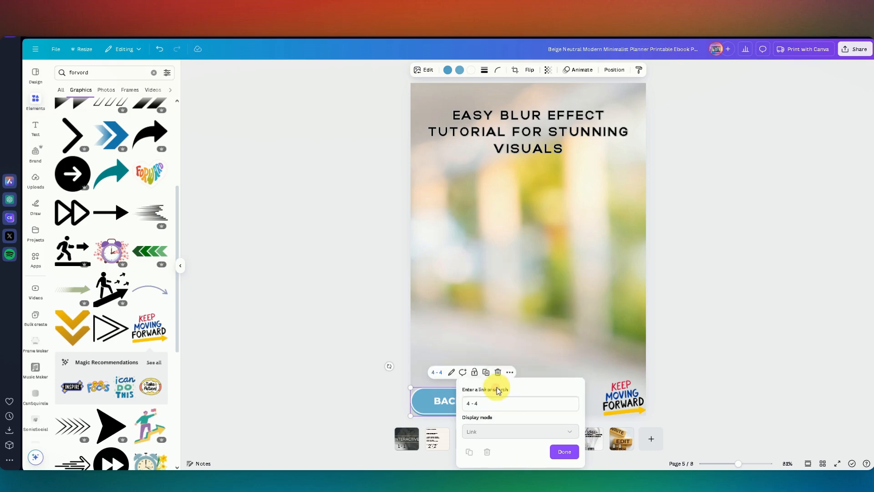
click(494, 451)
Step: Link the KEEP MOVING FORWARD graphic on page 5 to page 6
click(612, 396)
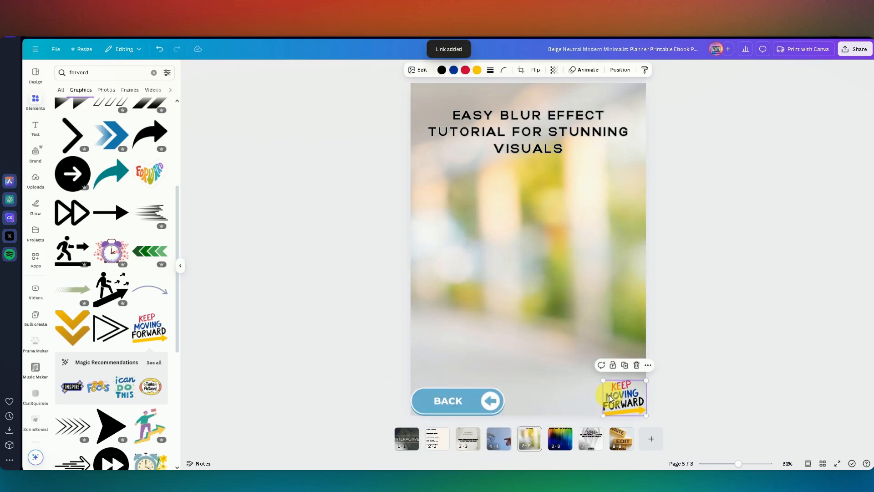
right_click(617, 399)
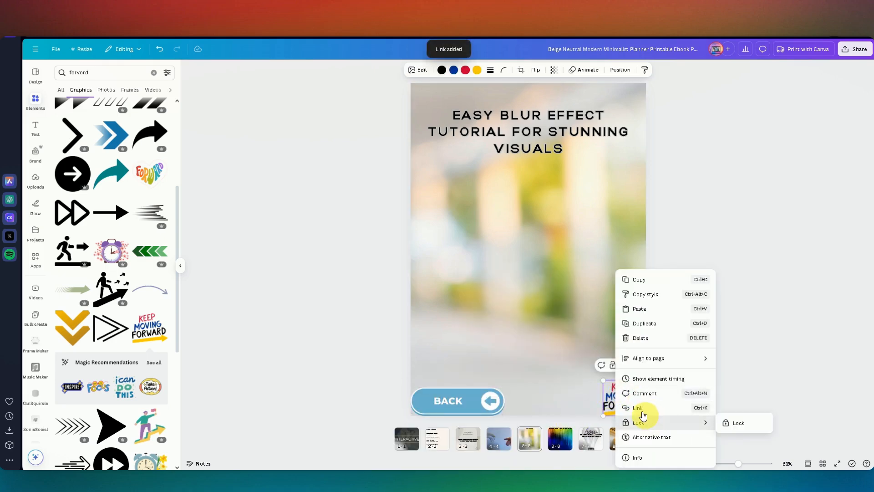
click(642, 416)
scroll(660, 371, down, 2)
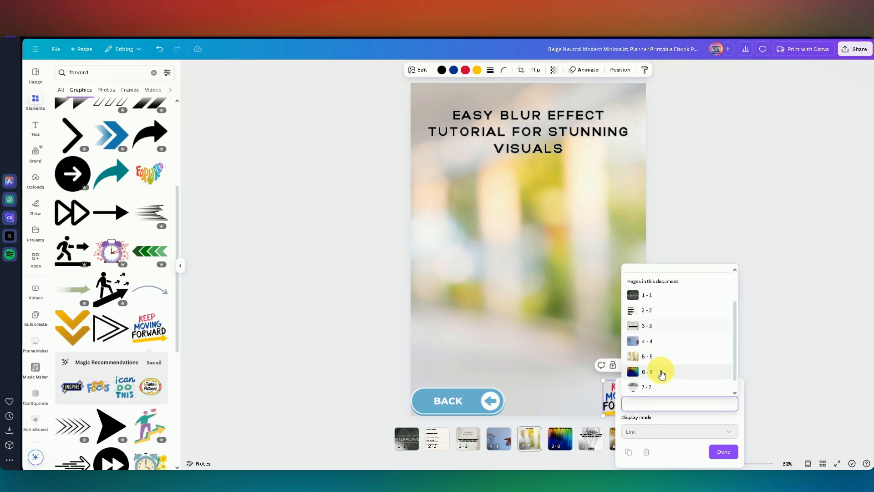
click(658, 370)
click(662, 446)
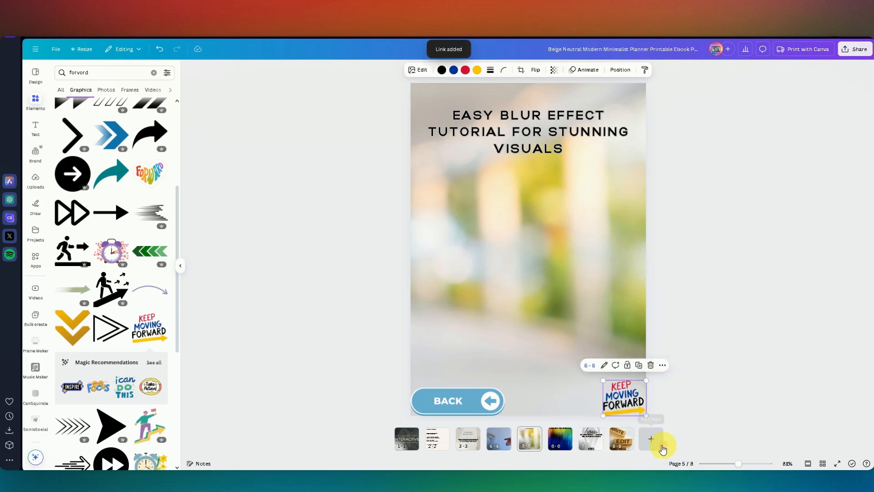
Step: Link the BACK button on page 6, the motion graphics tutorial page, to page 5
click(561, 439)
right_click(462, 406)
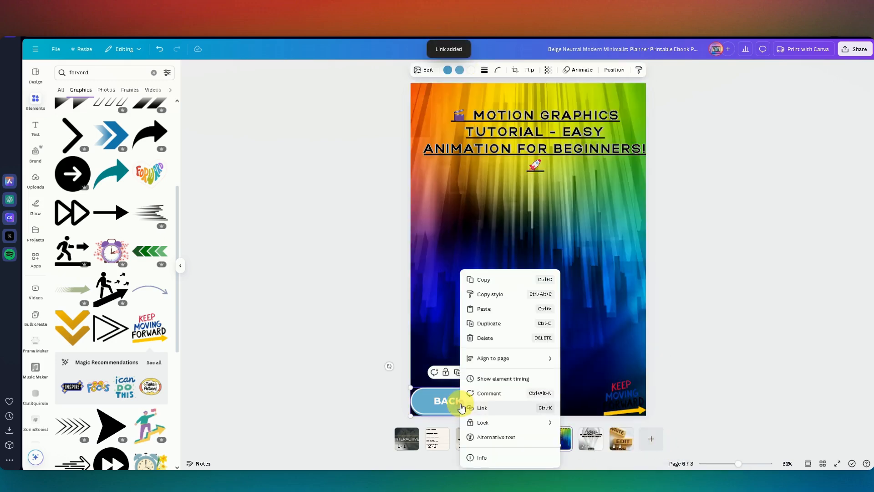
click(509, 408)
scroll(498, 364, down, 3)
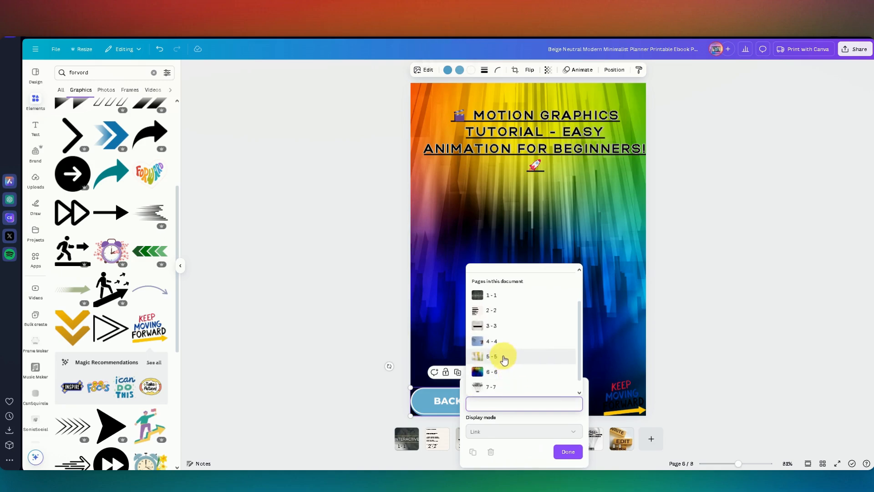
click(504, 358)
click(491, 451)
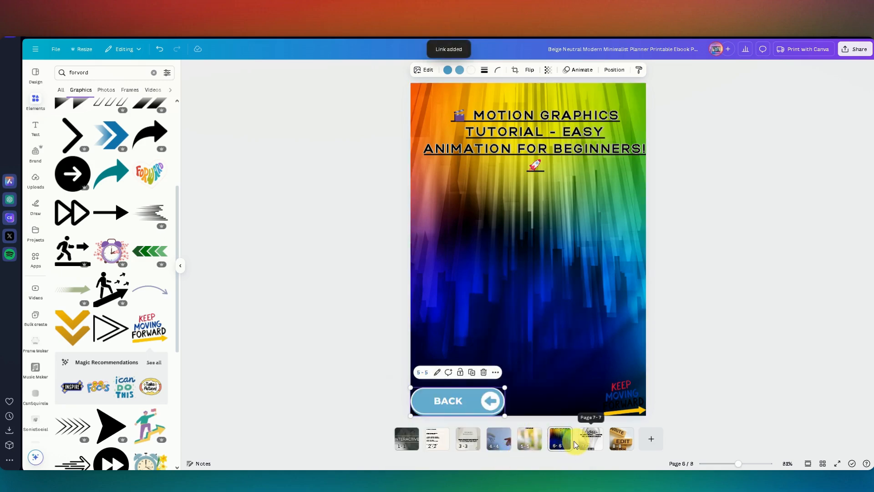
Step: Link the KEEP MOVING FORWARD graphic on page 6 to page 7
right_click(625, 403)
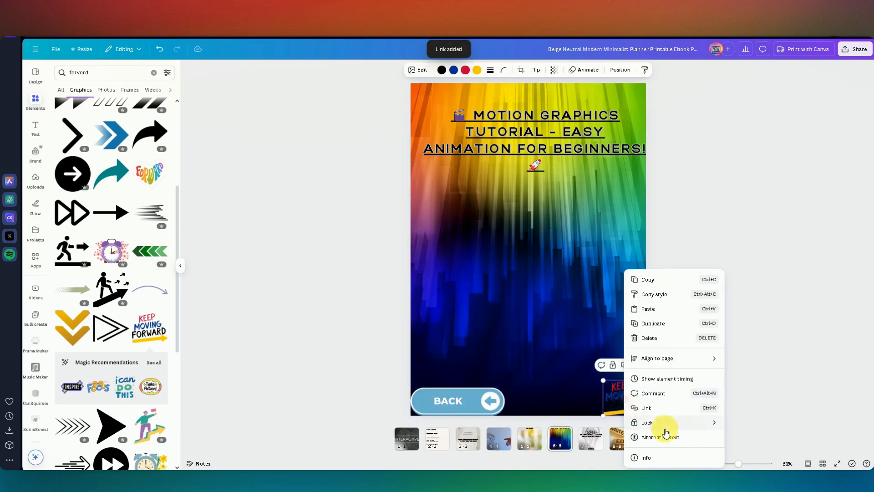
click(648, 409)
scroll(649, 390, down, 3)
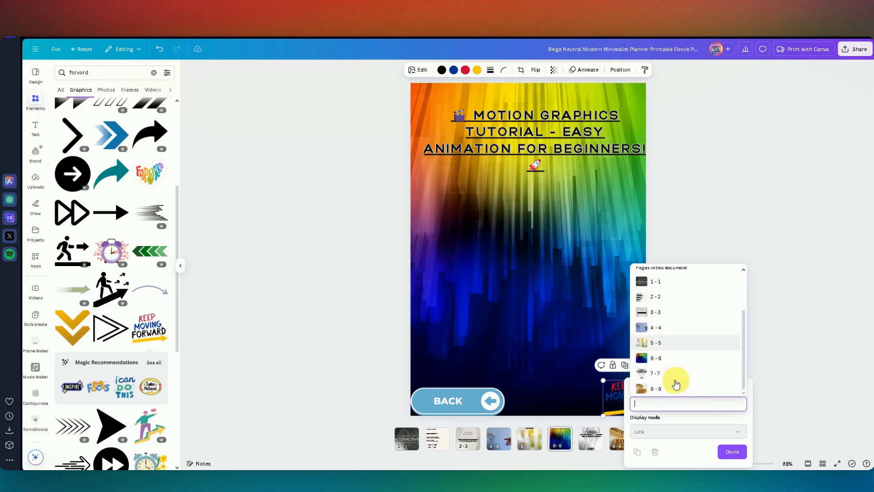
click(672, 384)
click(661, 445)
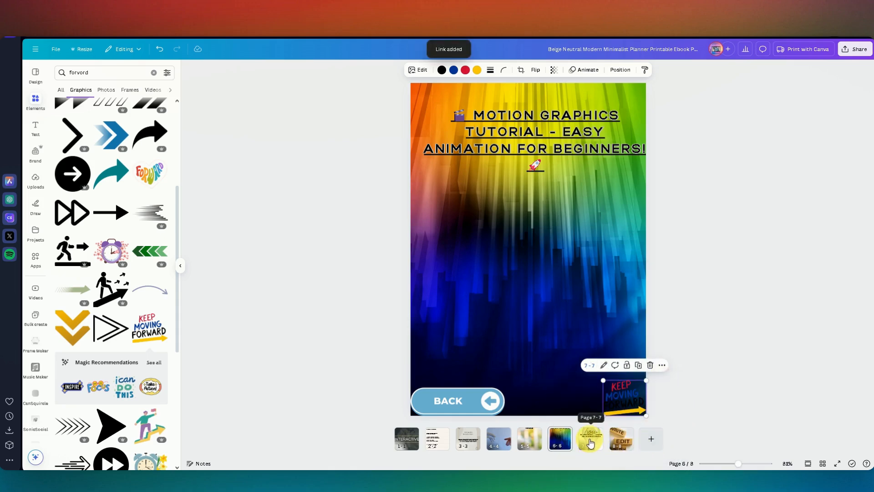
Step: Link the BACK button on page 7, the Canva guide page, to page 6
click(590, 442)
click(462, 400)
right_click(463, 400)
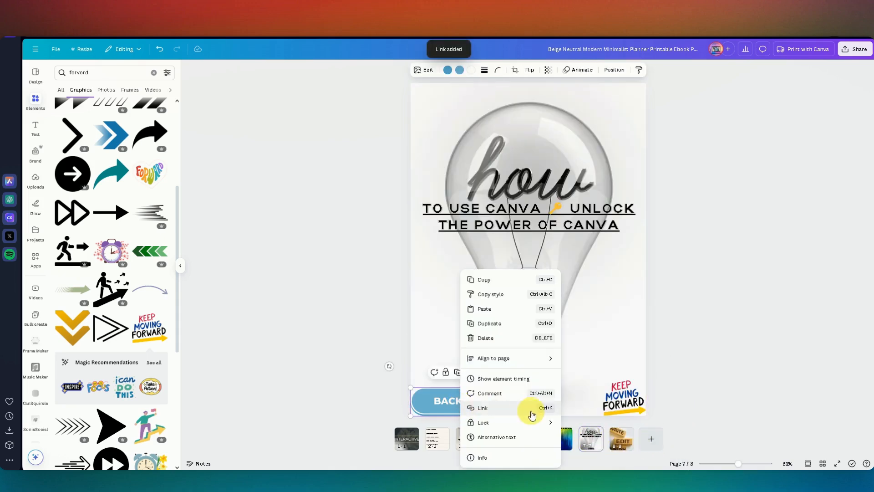
click(529, 408)
scroll(521, 378, down, 2)
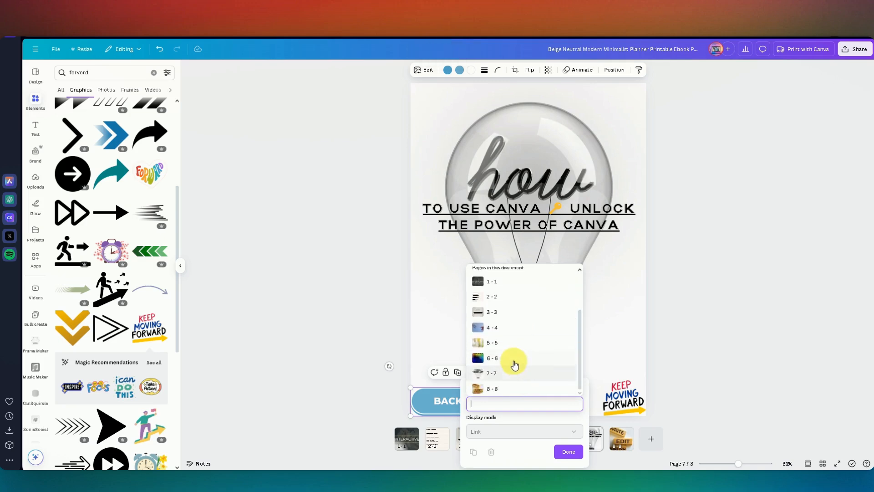
click(513, 363)
click(494, 452)
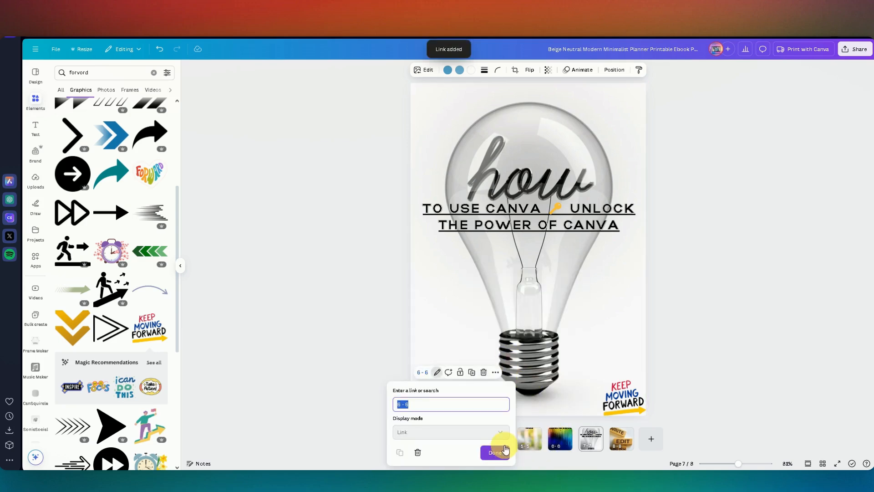
Step: Link the KEEP MOVING FORWARD graphic on page 7 to page 8
click(614, 394)
right_click(614, 394)
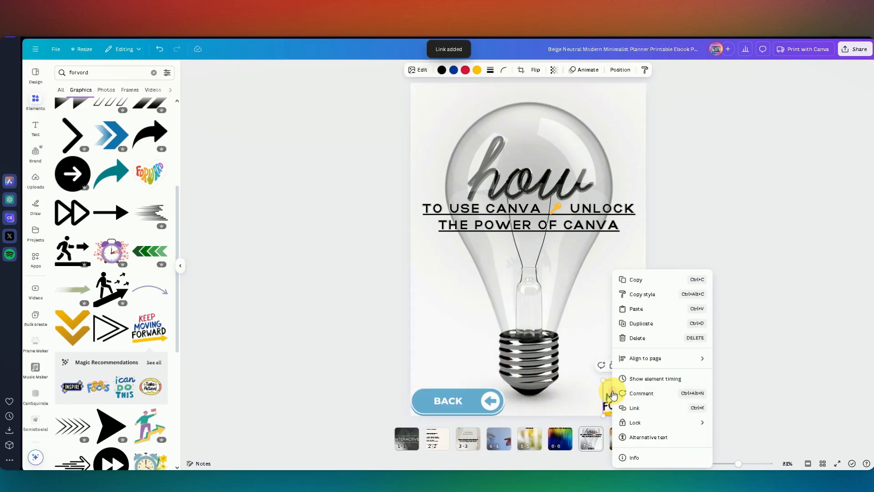
click(639, 409)
scroll(643, 390, down, 2)
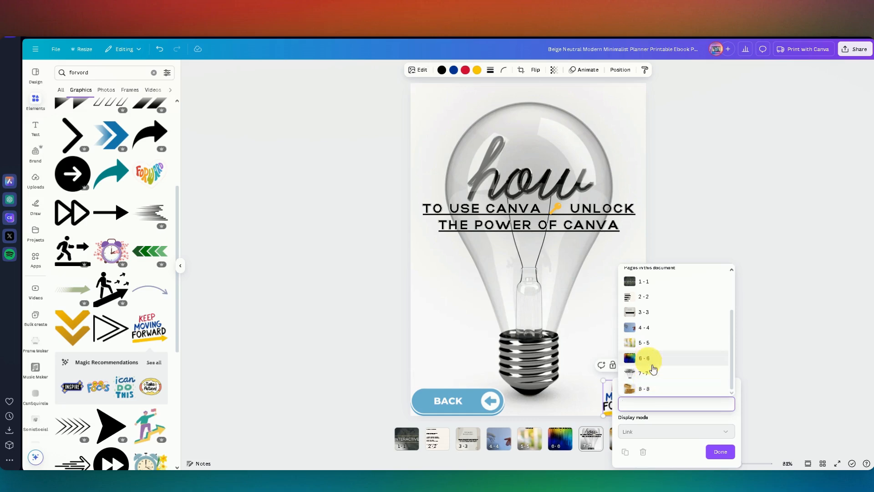
click(644, 387)
click(662, 446)
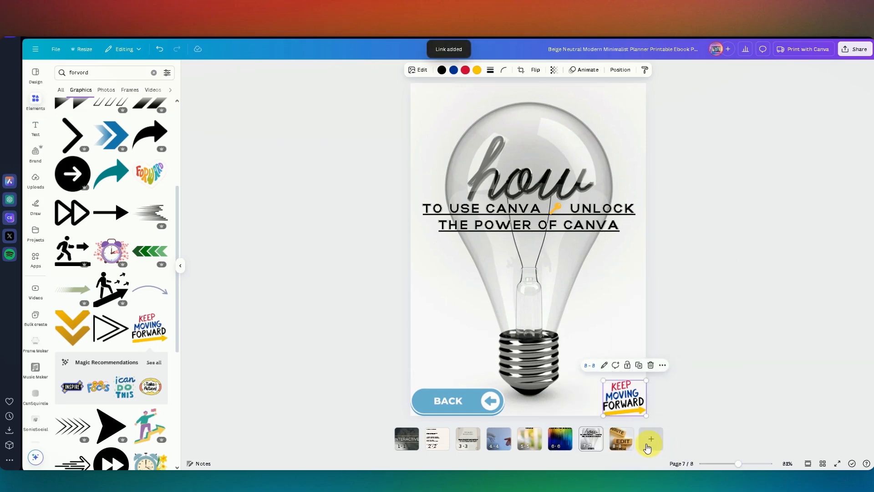
Step: Link the BACK button on page 8 to page 7 and delete that page's KEEP MOVING FORWARD graphic
click(622, 440)
click(467, 407)
right_click(465, 406)
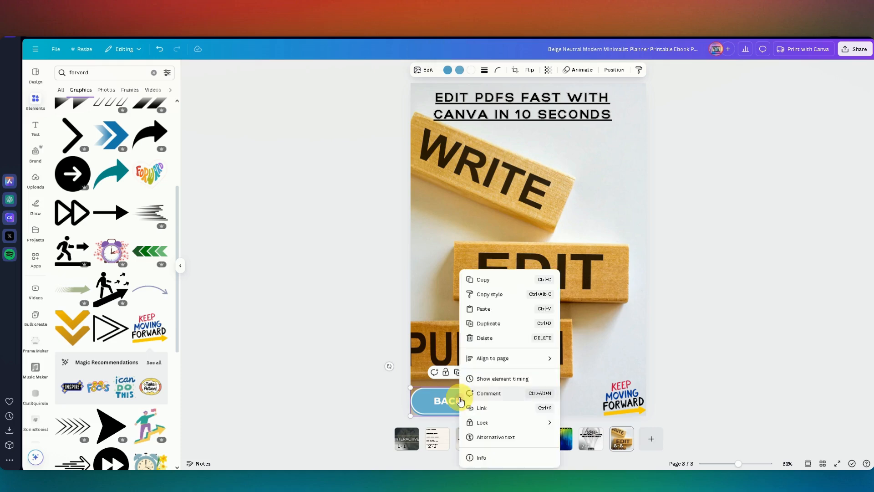
click(513, 405)
scroll(528, 383, down, 3)
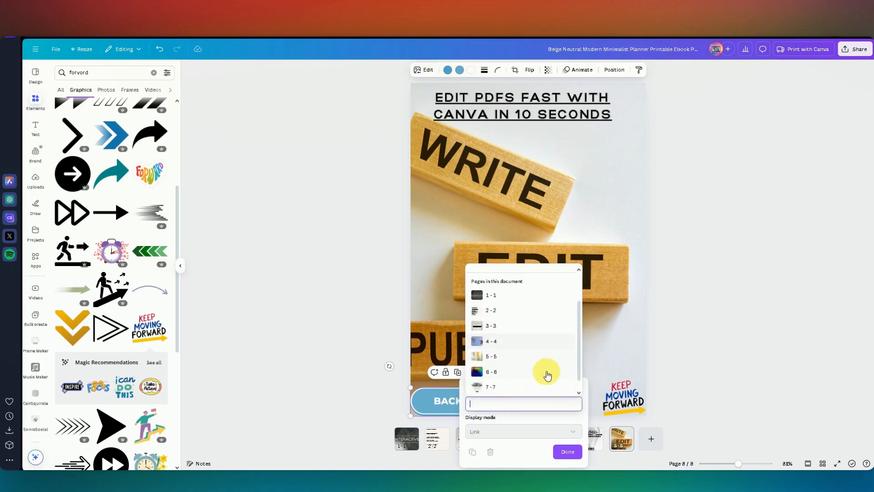
click(505, 370)
click(501, 457)
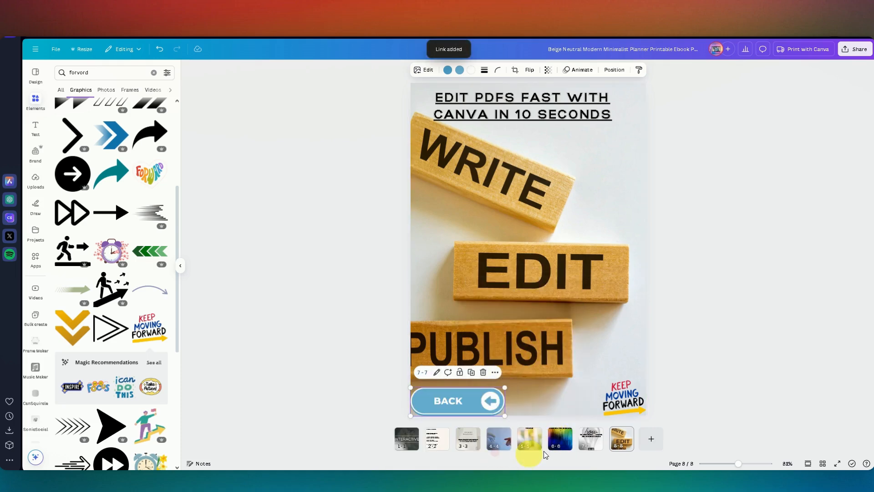
click(624, 394)
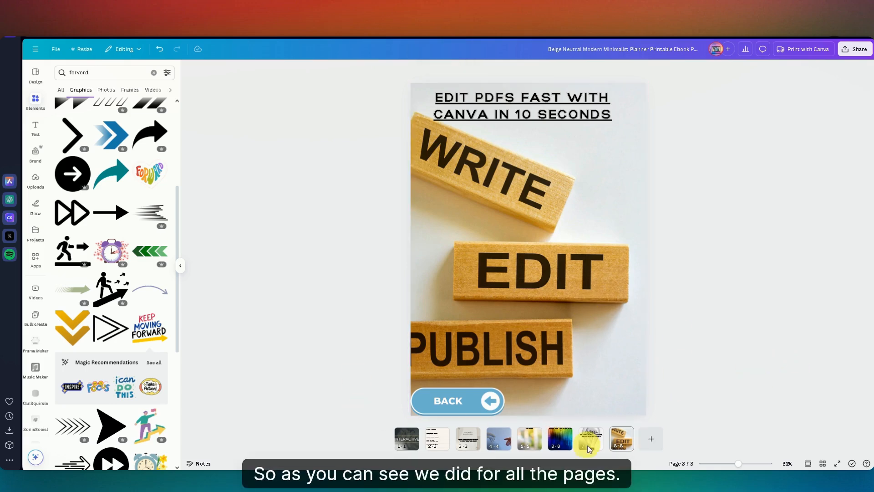
Step: Check the page links of the BACK button and the KEEP MOVING FORWARD graphic on page 4
click(498, 444)
click(447, 398)
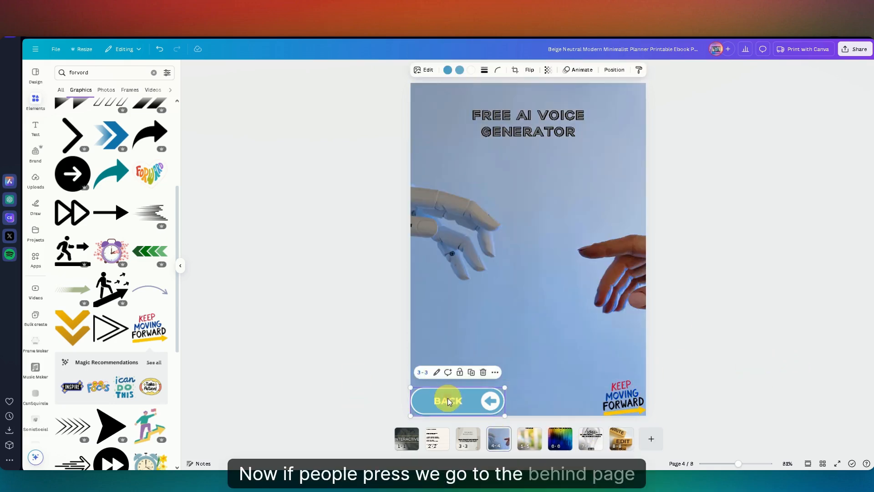
click(621, 399)
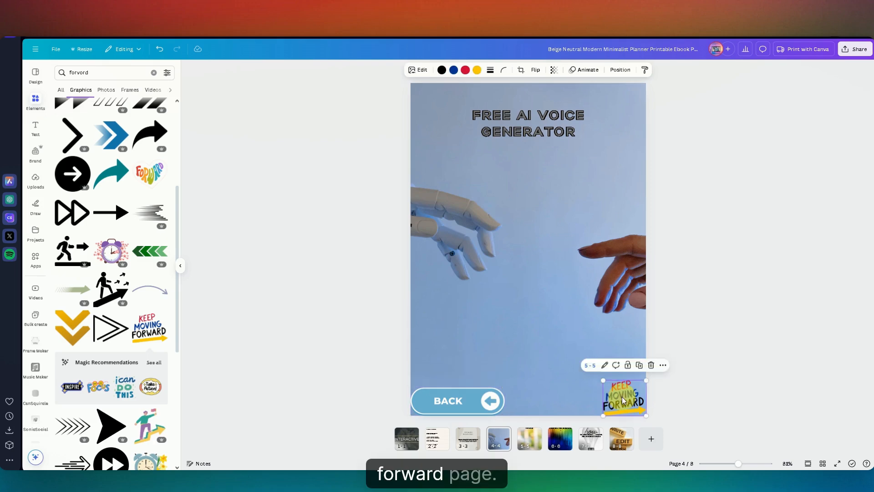
click(303, 276)
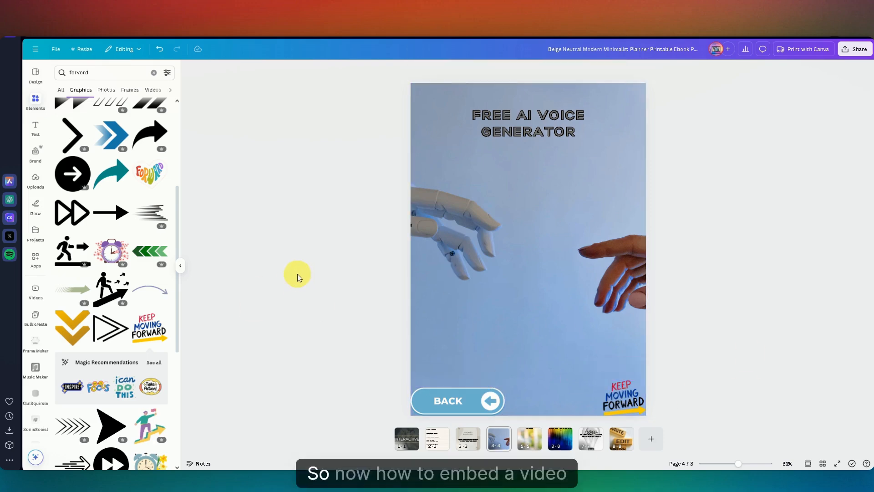
click(481, 233)
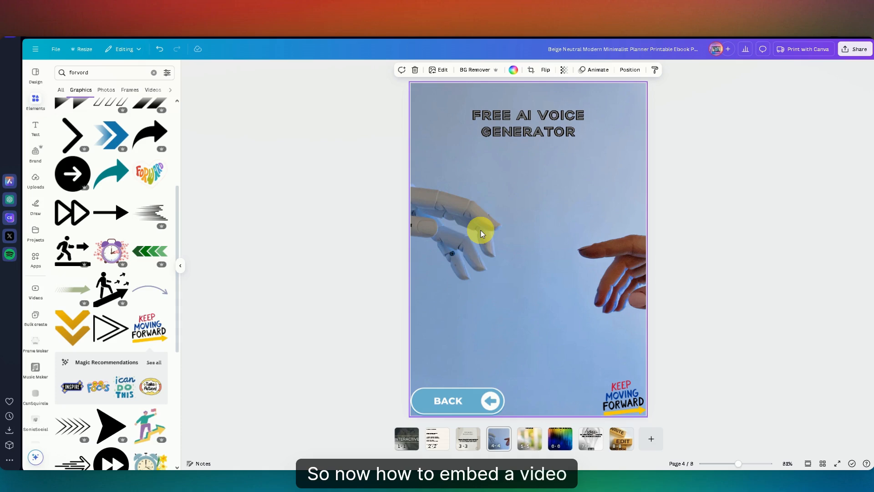
click(238, 259)
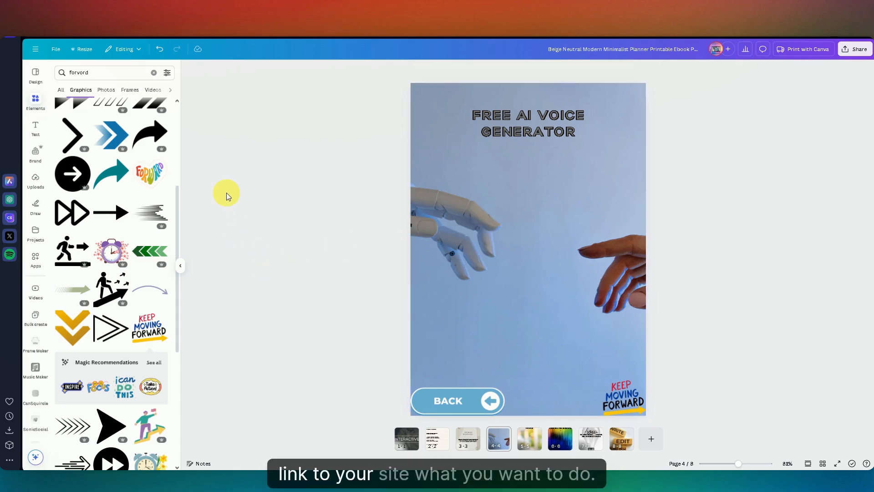
Step: Find the YouTube app by searching the apps for "youtube link" and embed the "Free ai voice generator" video on page 4
scroll(137, 232, up, 5)
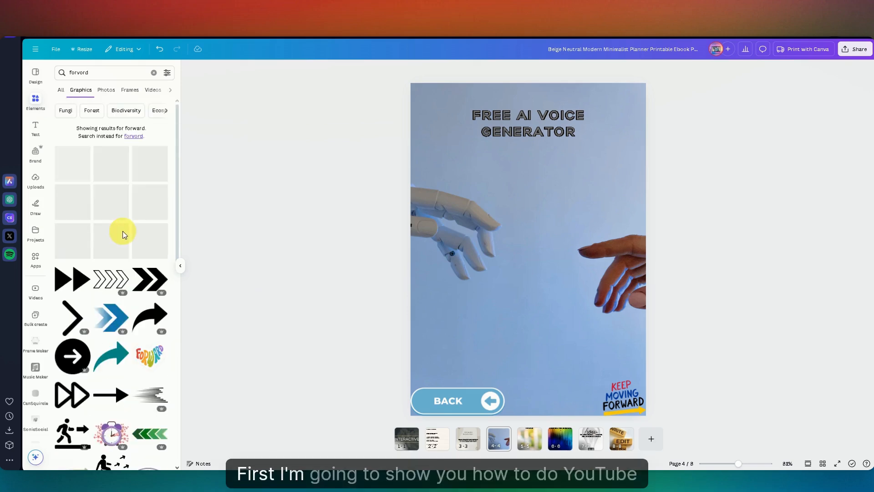
scroll(37, 353, down, 7)
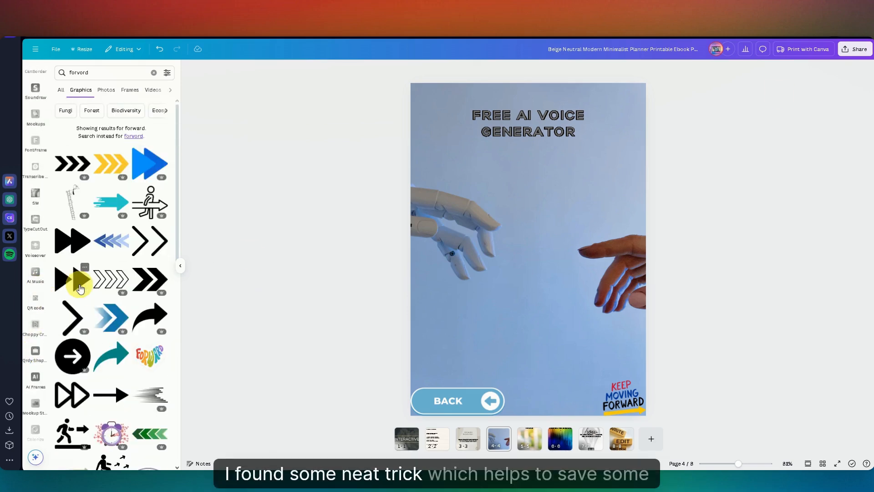
scroll(41, 364, down, 3)
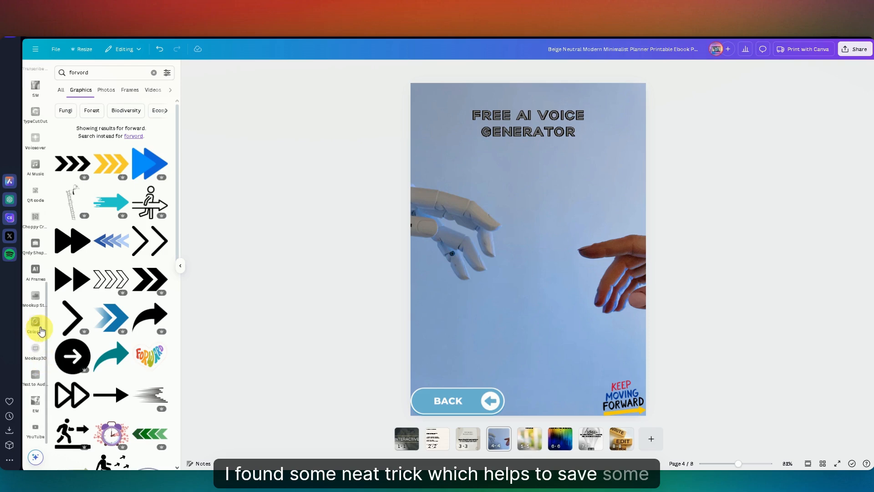
scroll(36, 312, down, 2)
scroll(37, 273, up, 8)
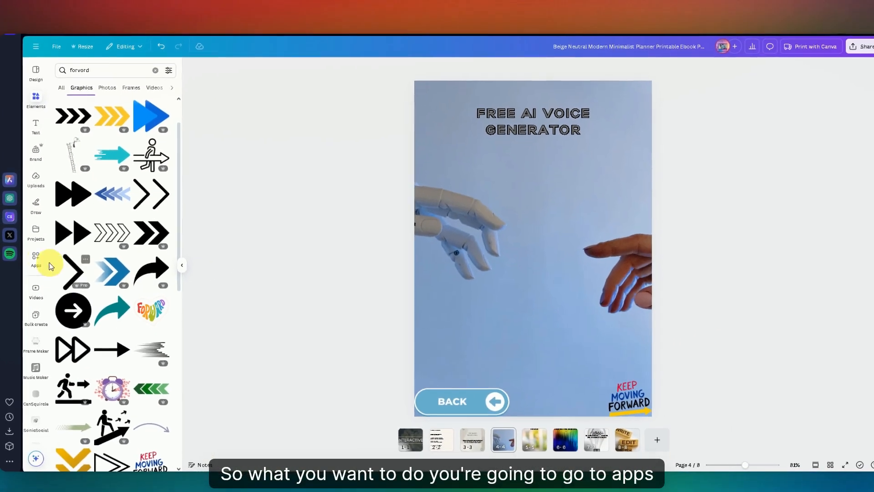
click(40, 251)
click(126, 39)
text(youtube link)
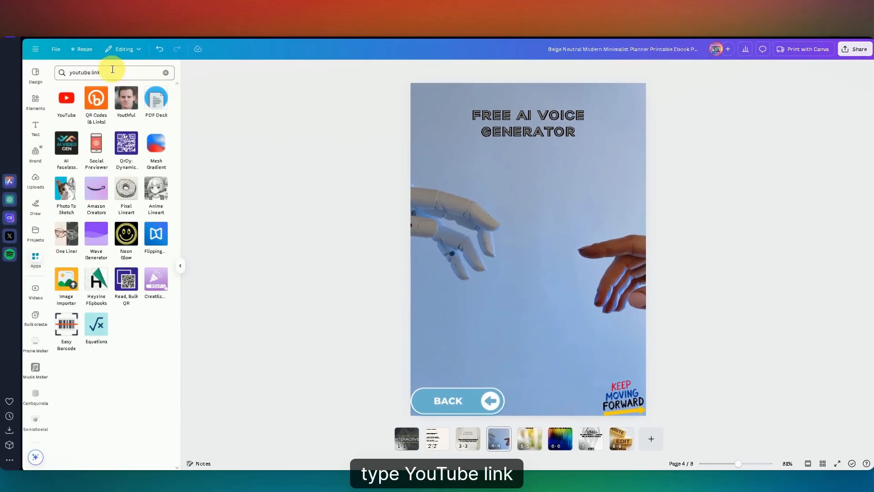
click(66, 98)
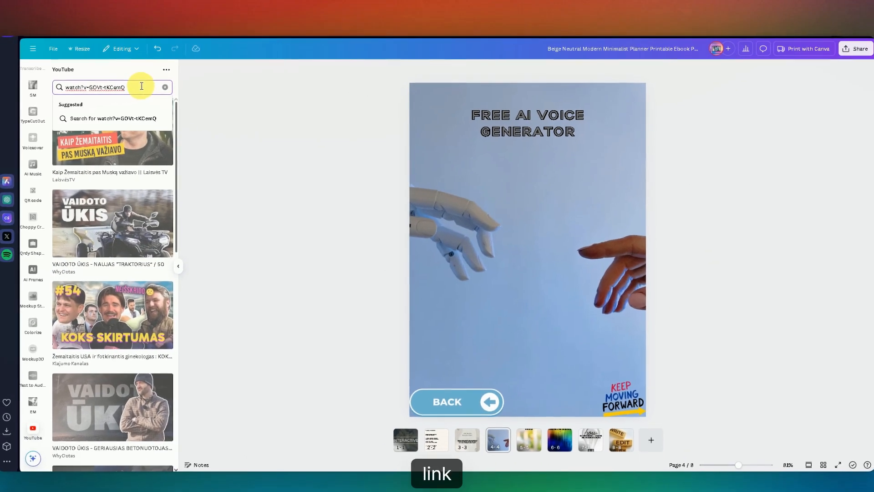
key(Return)
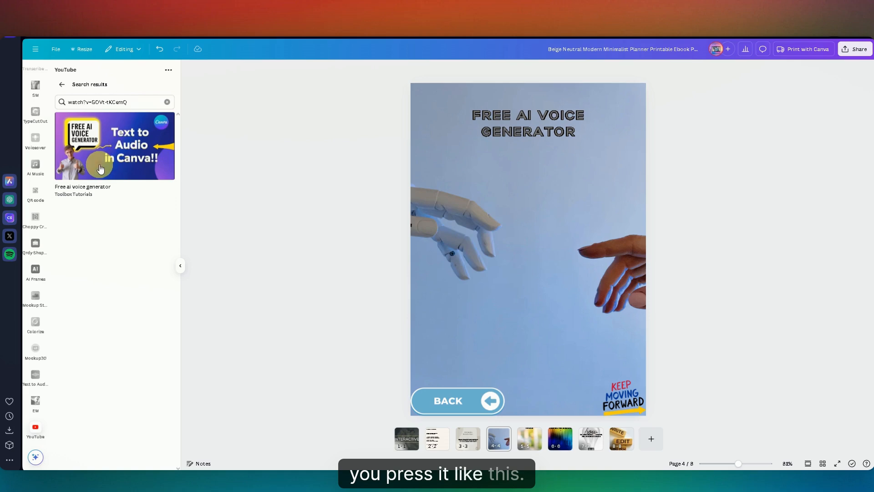
click(100, 169)
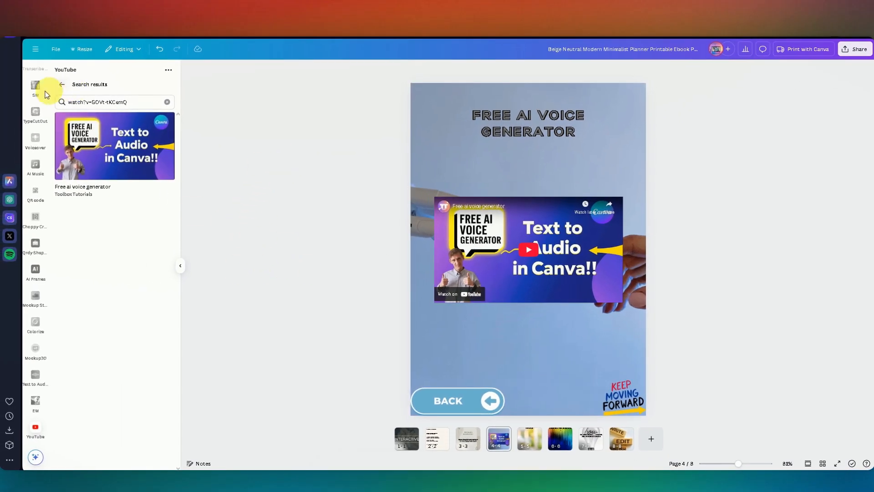
Step: Search the graphics for "watch now" and add the red WATCH NOW button with the white play circle over the page 4 video
scroll(37, 107, up, 5)
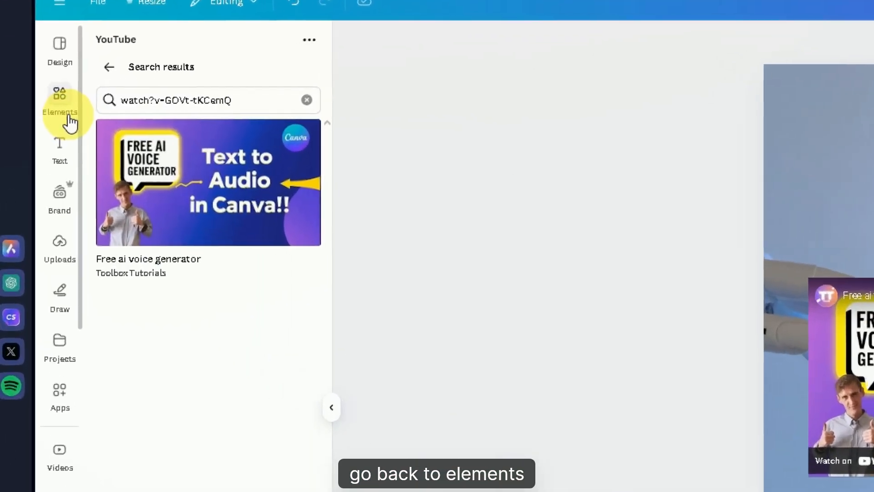
click(67, 114)
click(207, 44)
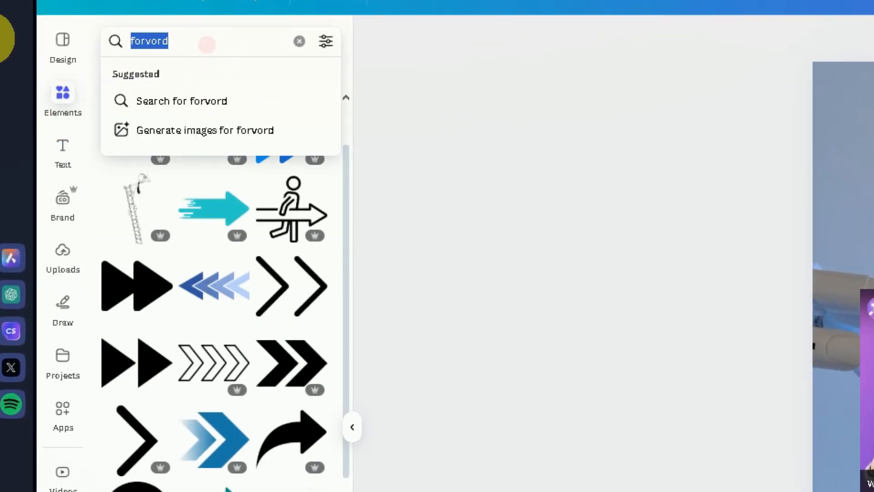
text(watch now)
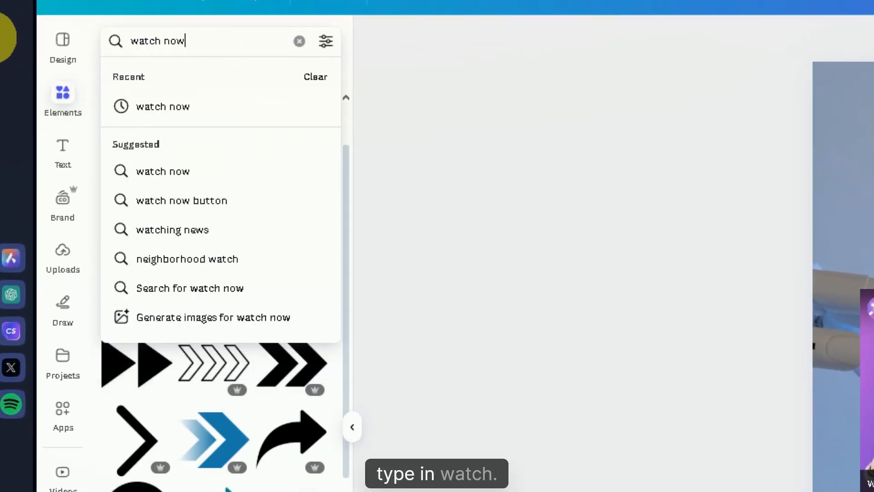
key(Return)
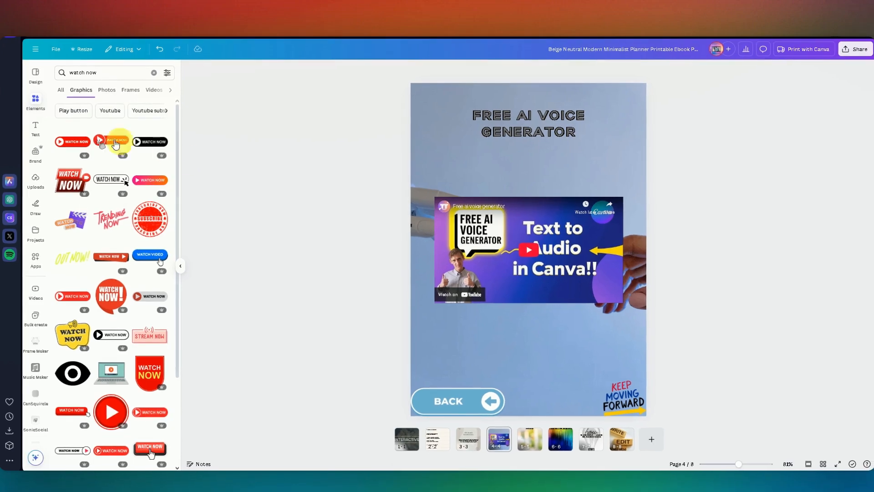
click(70, 145)
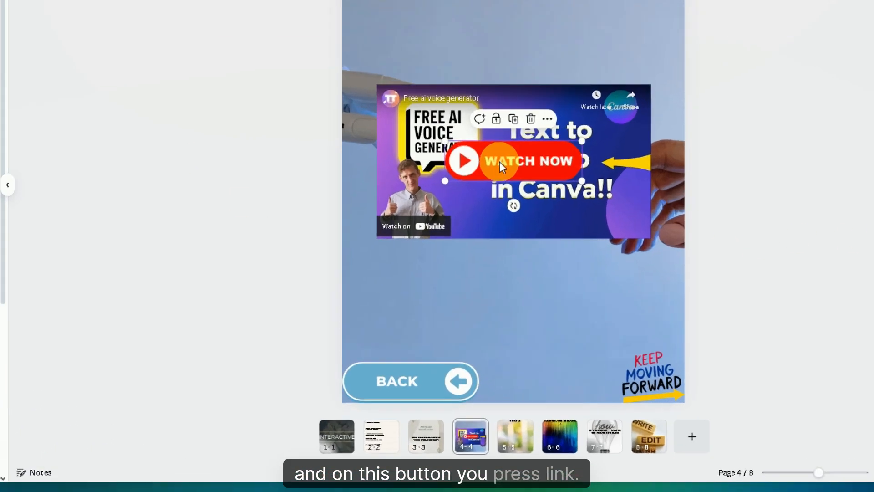
Step: Link the WATCH NOW button on page 4 to the YouTube address of the "Free ai voice generator" video
right_click(518, 250)
click(538, 400)
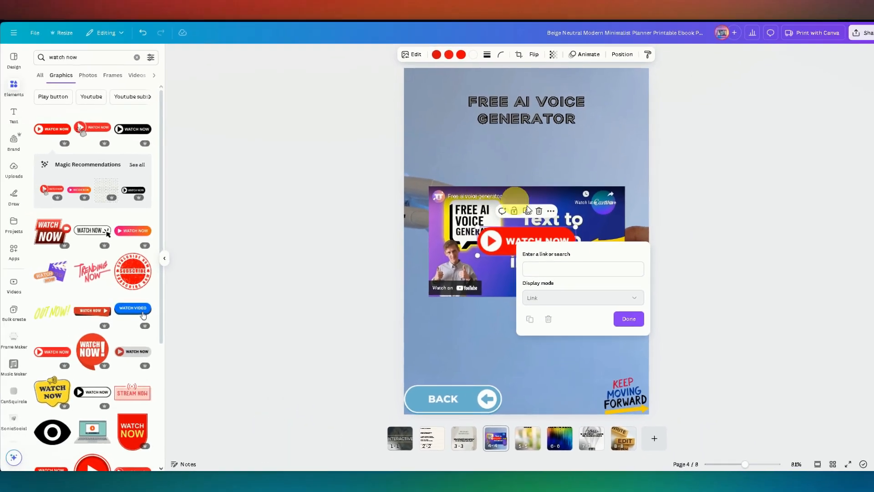
click(525, 109)
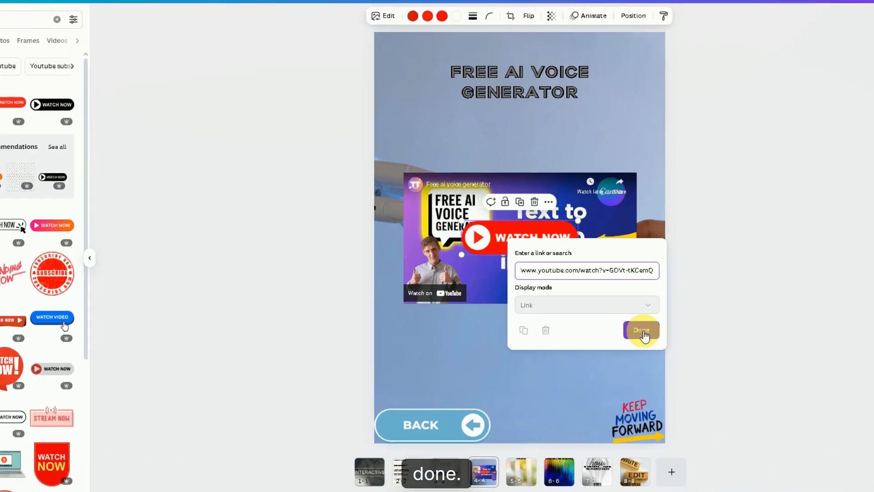
click(627, 325)
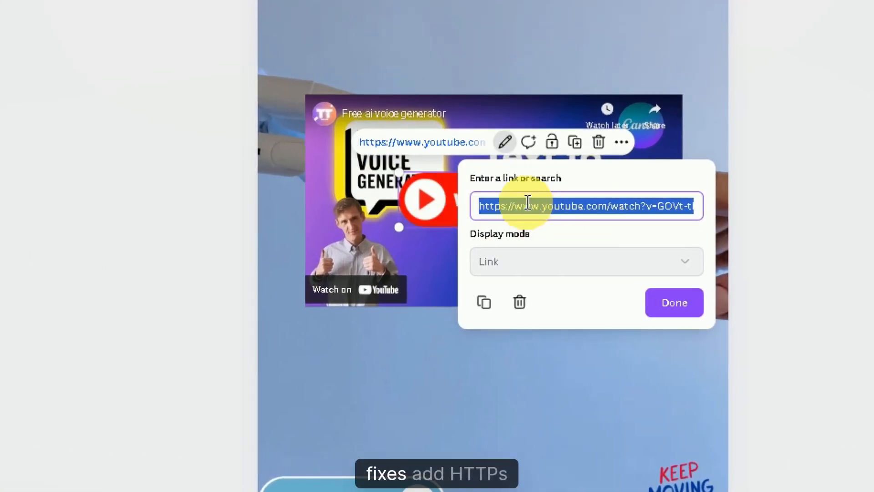
click(676, 311)
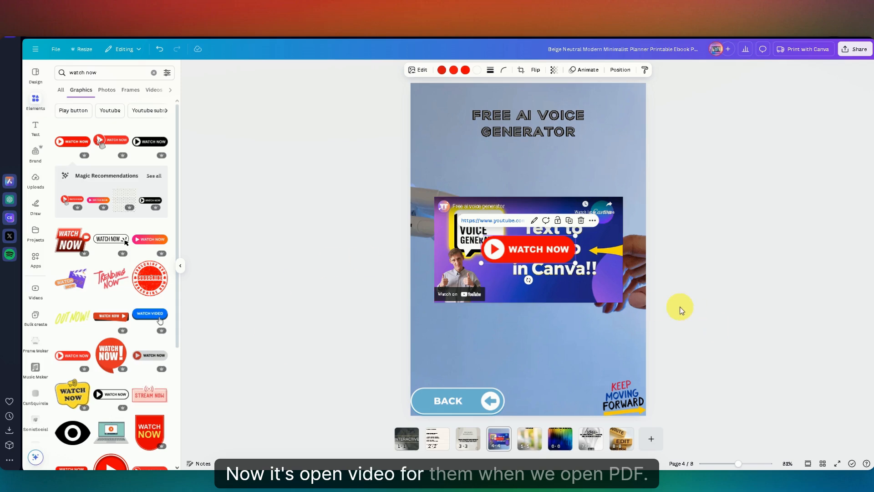
click(712, 294)
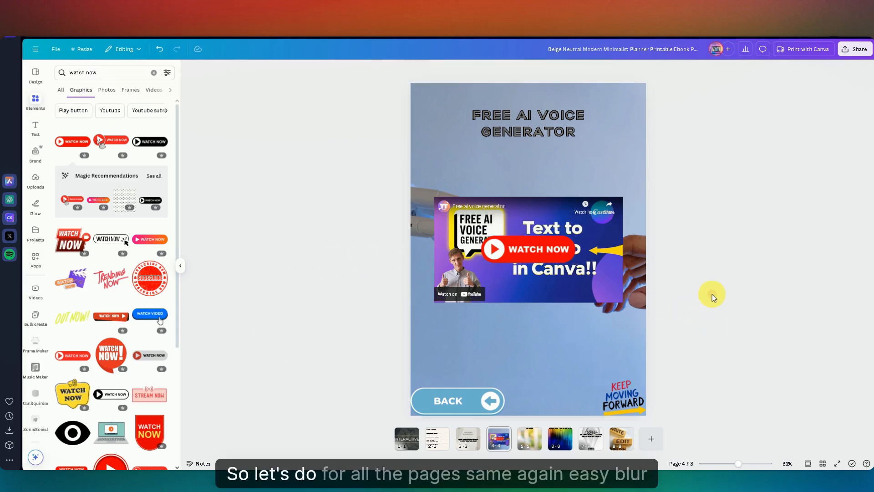
Step: Embed the YouTube video "Easy Blur Effect Tutorial for Stunning Visuals" on page 5 by looking it up with its link
click(531, 438)
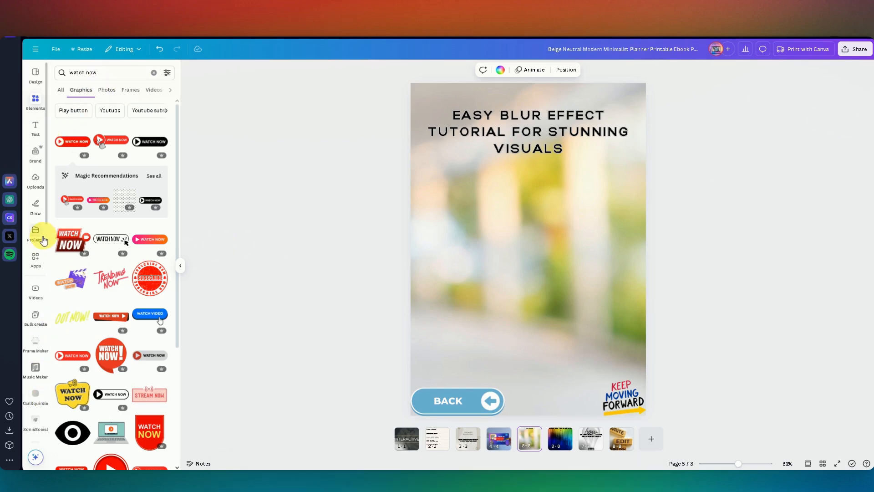
click(33, 257)
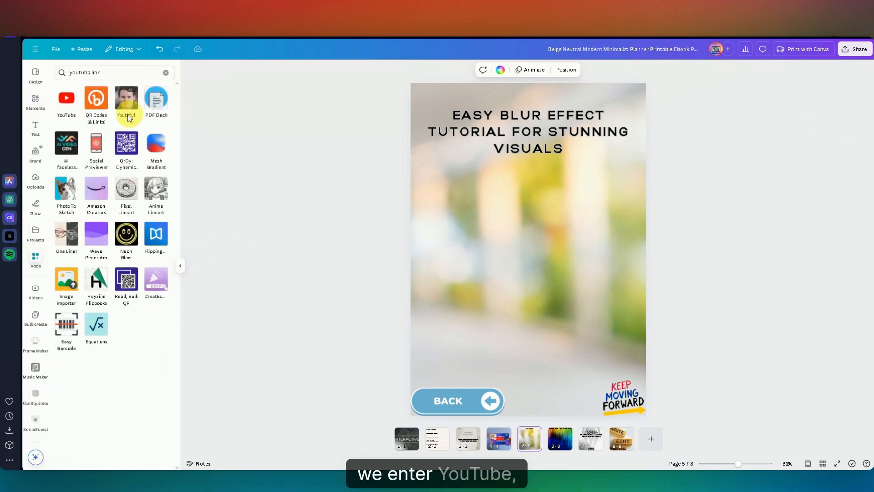
click(70, 108)
click(91, 100)
text(watch?v=RiSy6DmVJC4)
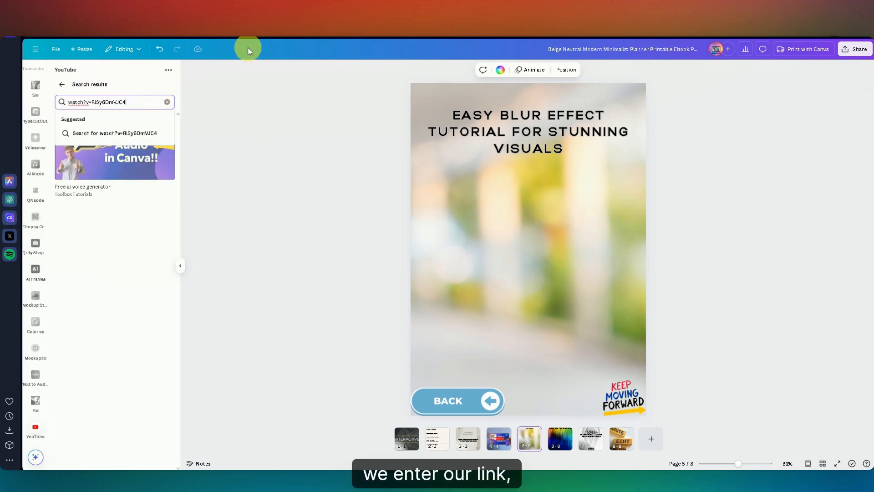
key(Return)
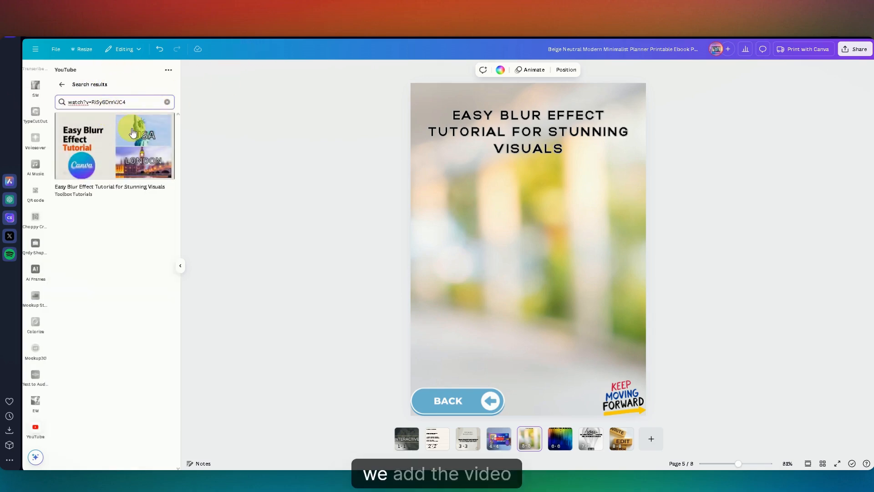
click(121, 163)
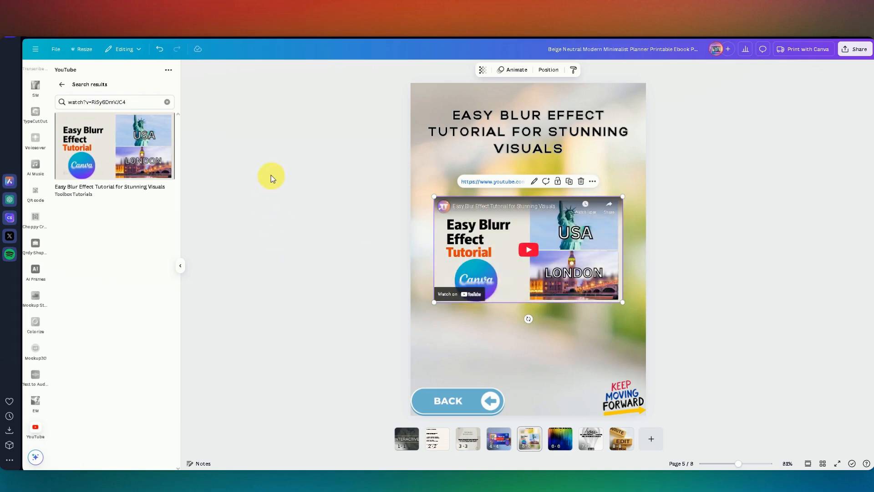
click(307, 228)
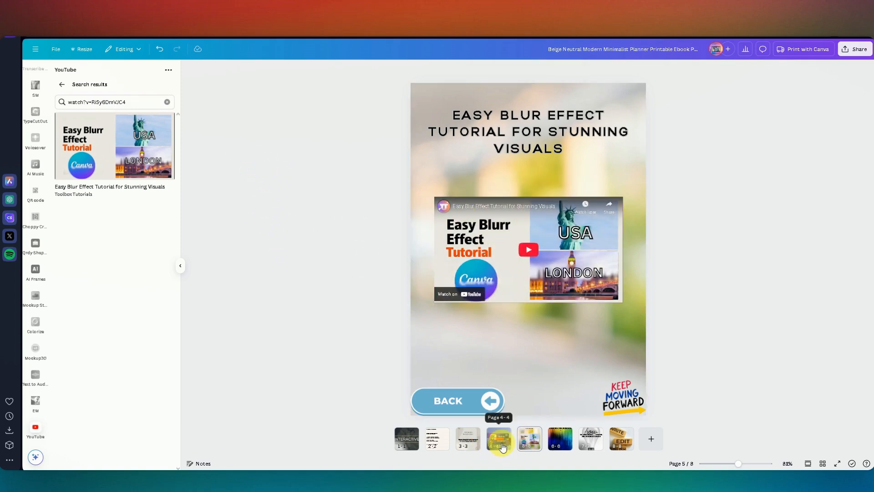
Step: Add the same red WATCH NOW button over the embedded blur effect video on page 5
scroll(47, 359, up, 7)
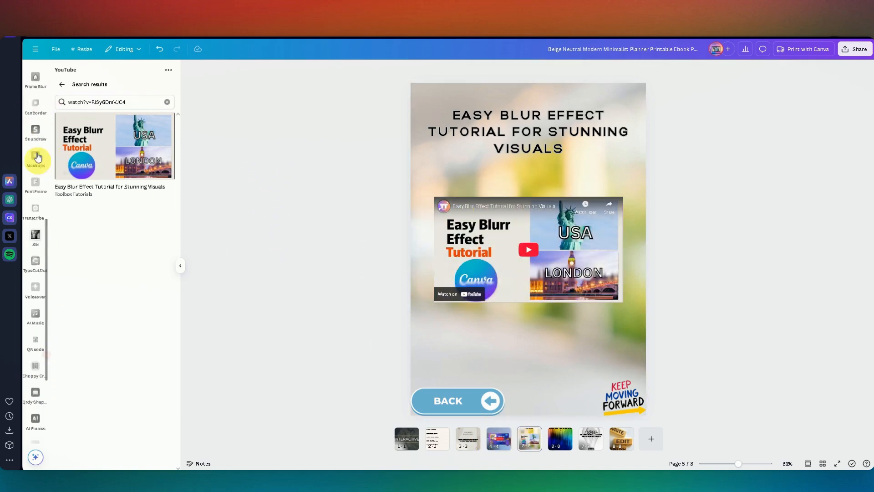
scroll(48, 182, up, 3)
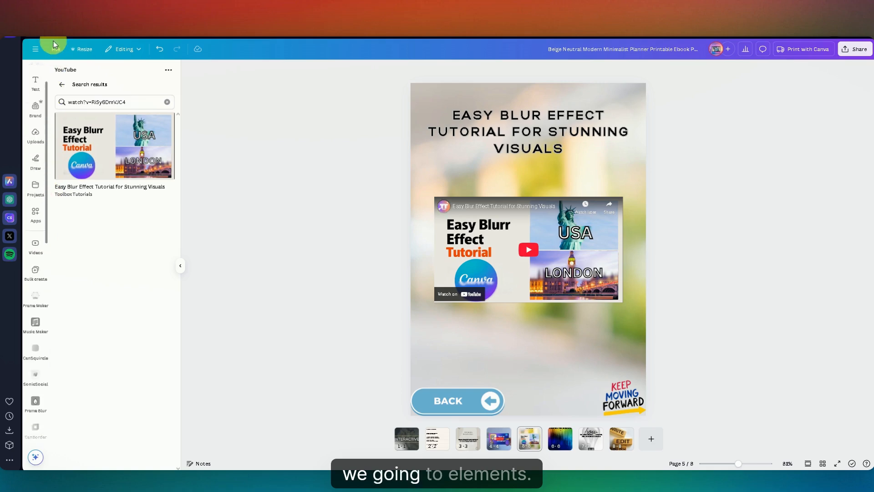
scroll(38, 138, up, 1)
click(35, 100)
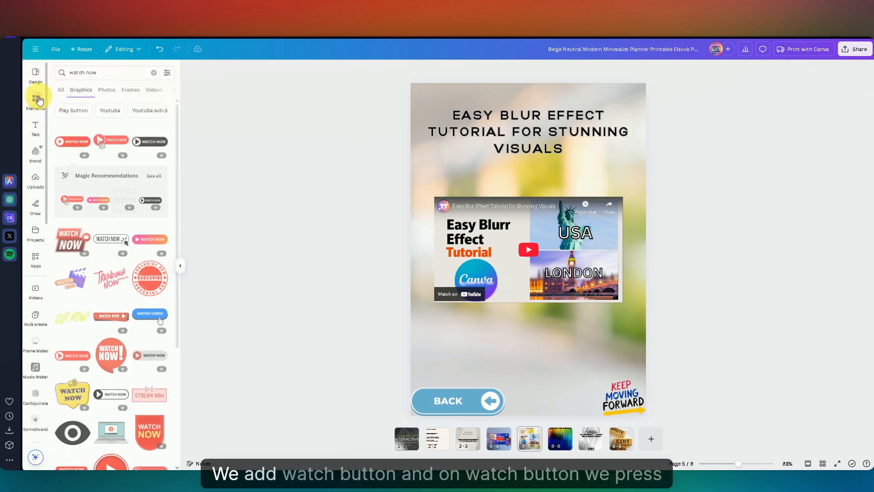
click(78, 146)
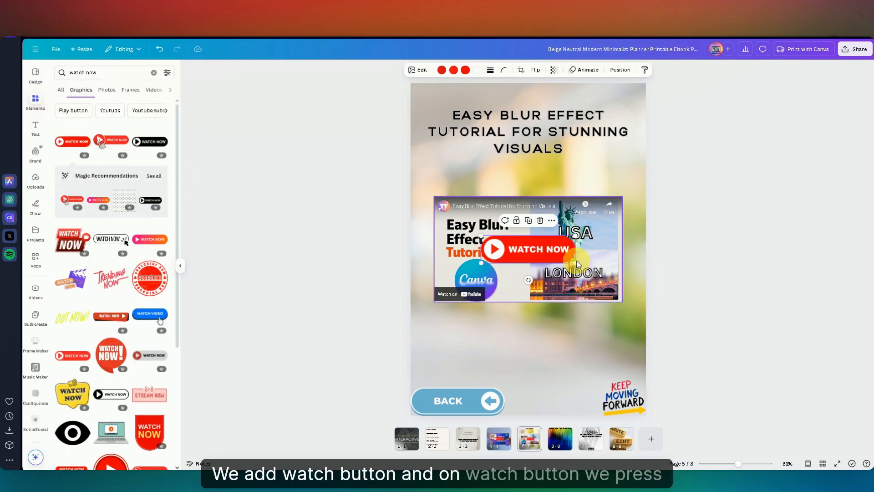
Step: Link the WATCH NOW button on page 5 to the YouTube address of the blur effect tutorial
right_click(513, 248)
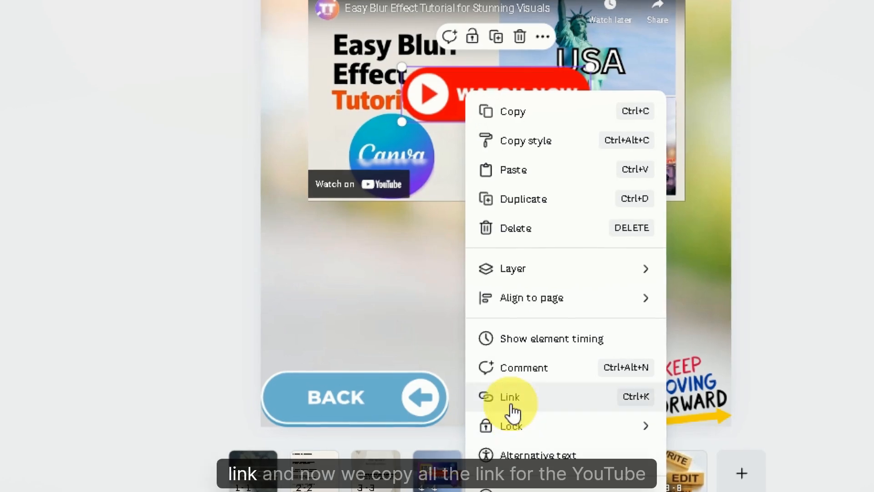
click(513, 397)
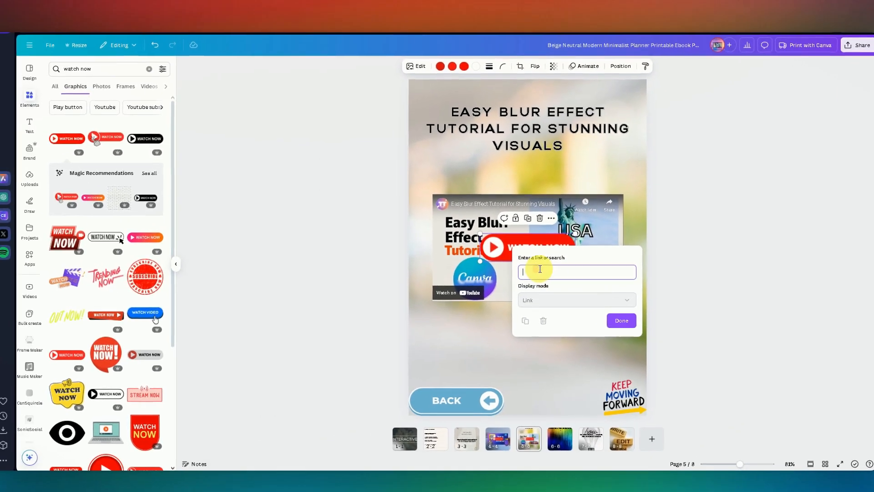
click(532, 137)
text(https://www.youtube.com/watch?v=RiSy6DmVJC4)
click(625, 324)
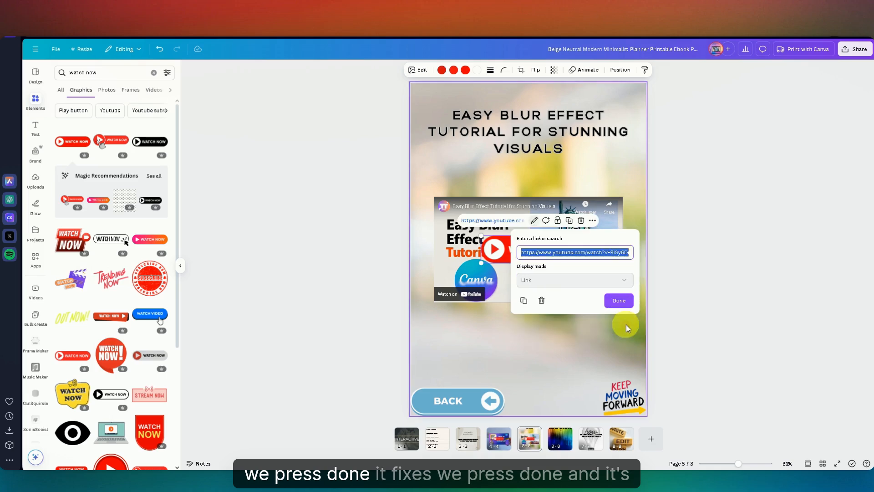
click(617, 300)
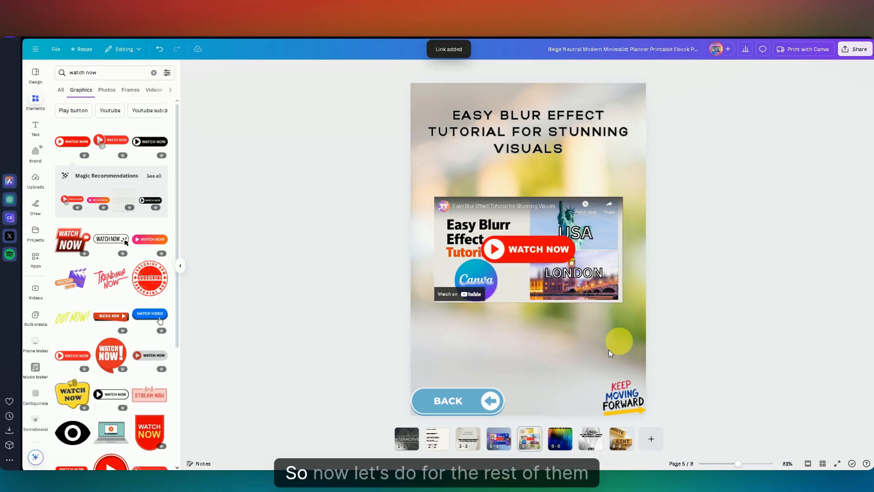
Step: Copy the unlinked WATCH NOW button from page 6 onto the embedded videos on pages 7 and 8
click(555, 449)
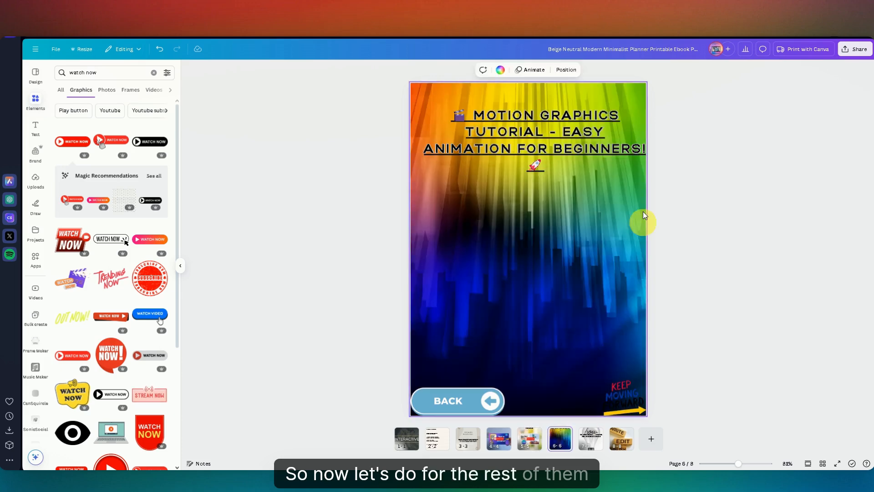
click(553, 244)
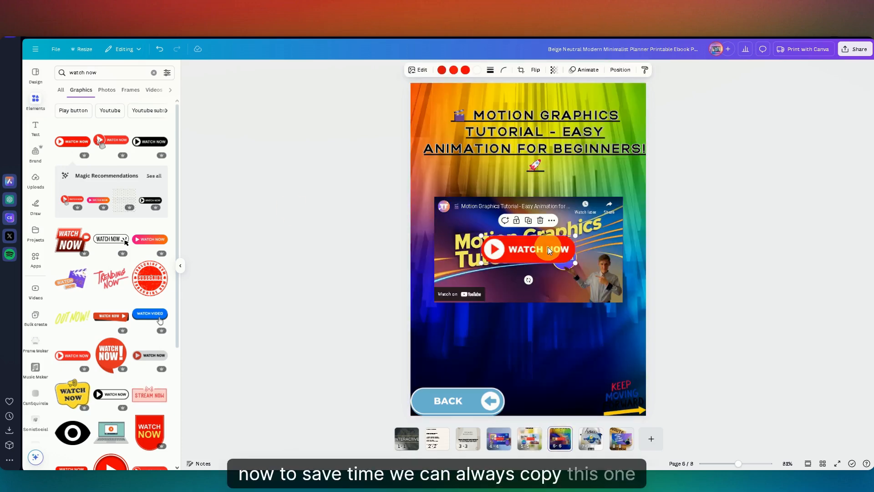
click(592, 440)
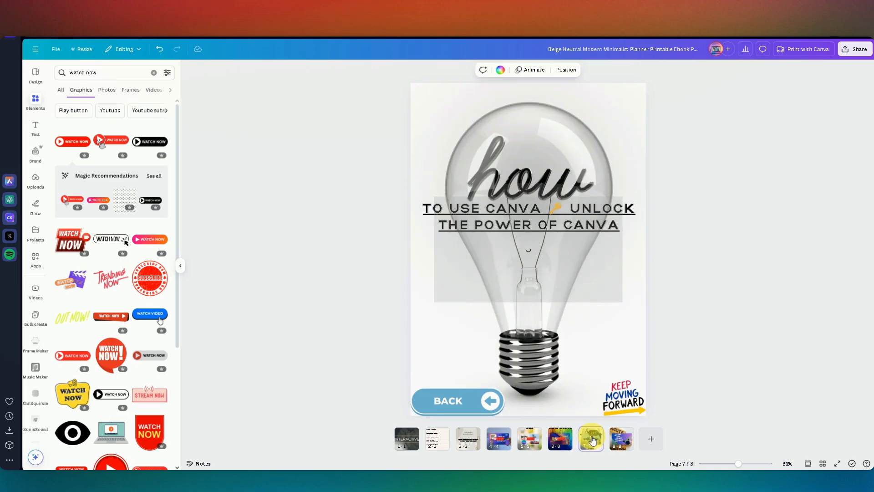
key(ctrl+v)
click(628, 441)
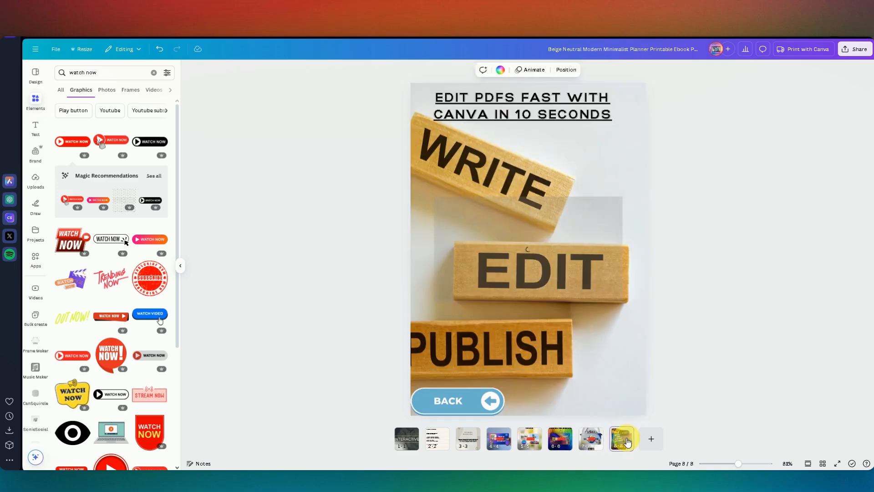
key(ctrl+v)
Step: Check the link attached to the WATCH NOW buttons on pages 4 and 5
click(529, 444)
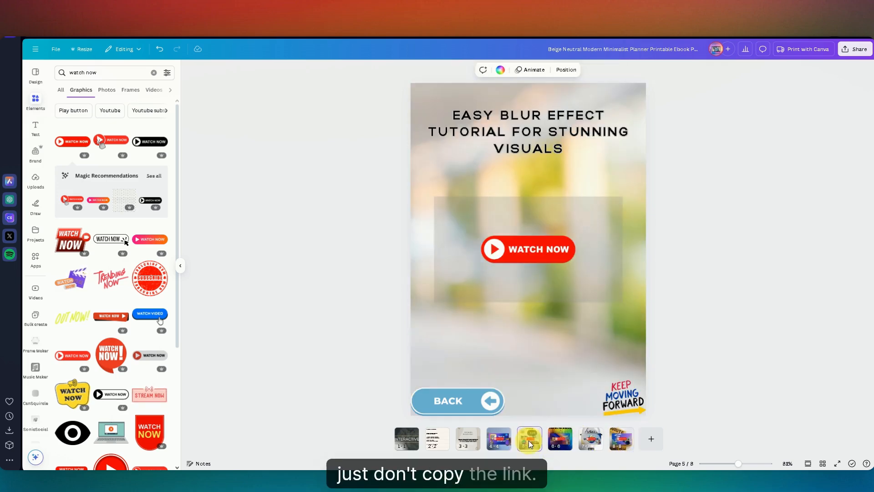
click(499, 438)
click(537, 252)
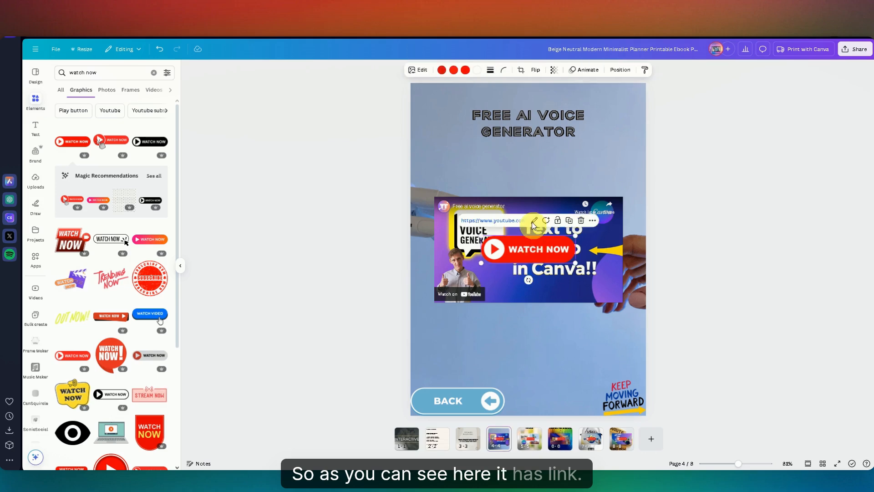
click(528, 439)
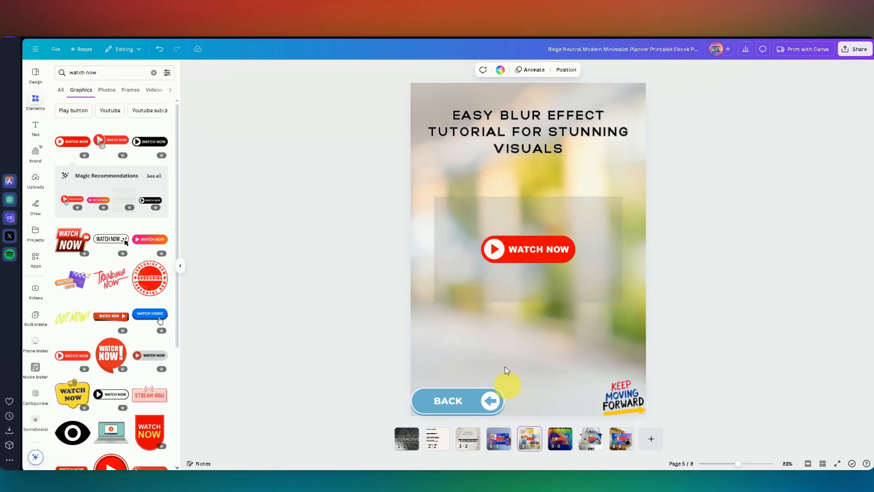
click(527, 249)
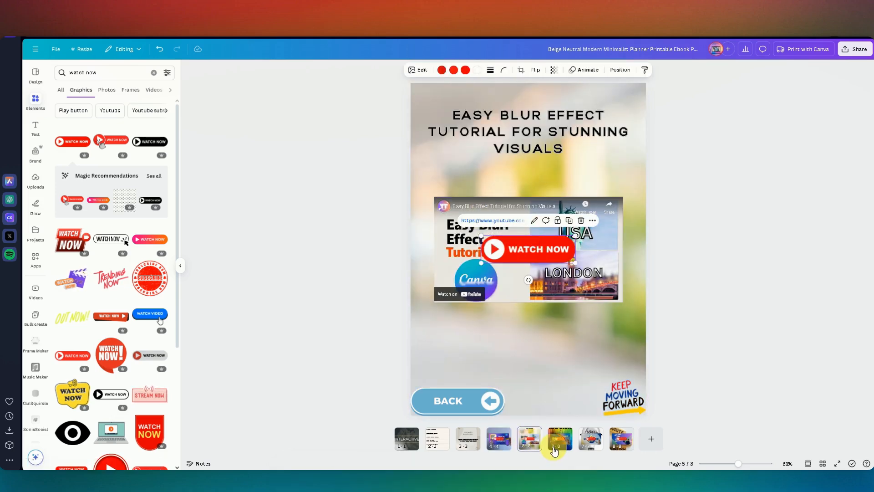
Step: Link the WATCH NOW button on page 6 to the YouTube address of the motion graphics tutorial
click(563, 442)
click(526, 246)
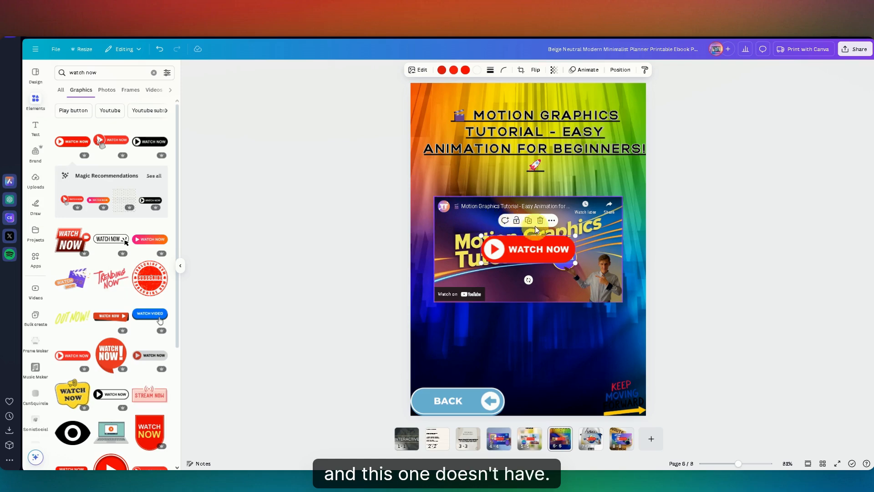
right_click(530, 248)
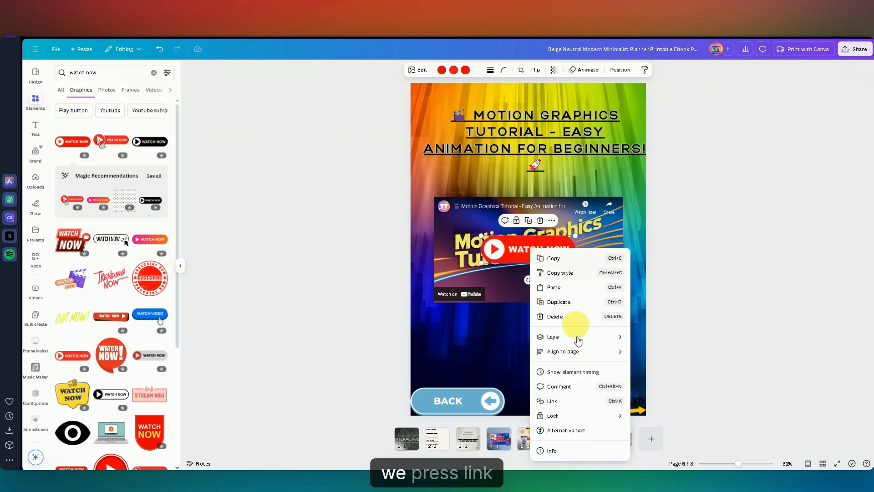
click(556, 399)
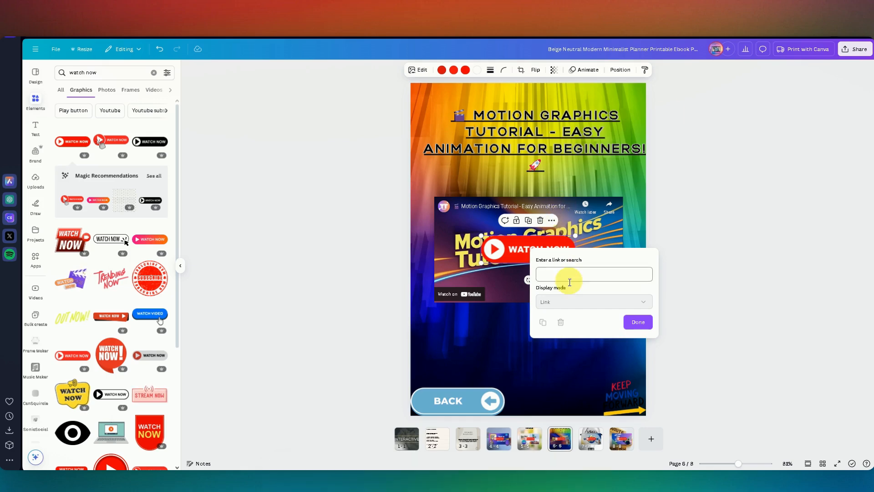
key(ctrl+v)
click(616, 300)
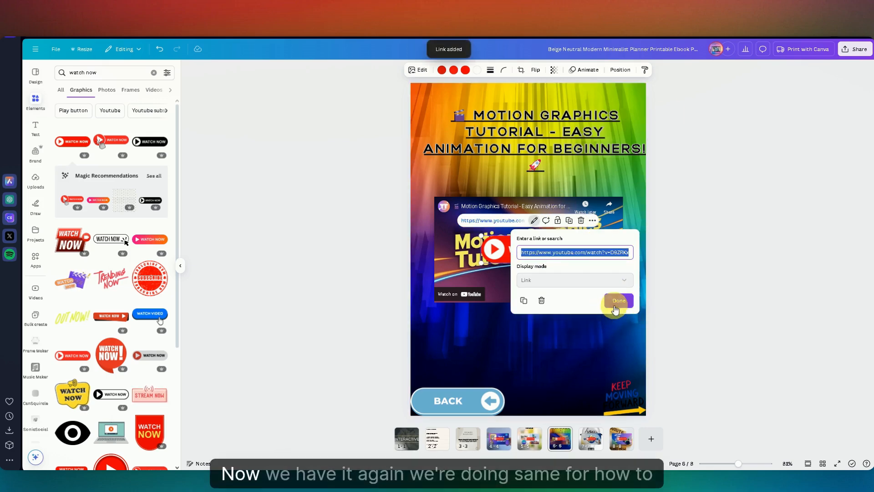
Step: Link the WATCH NOW button on page 7 to the YouTube address of the "How to use Canva" video
click(593, 445)
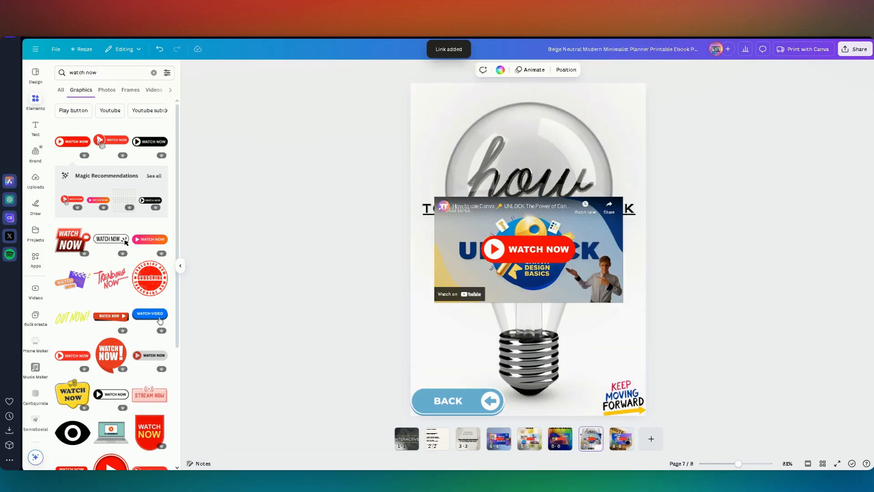
click(536, 257)
right_click(519, 255)
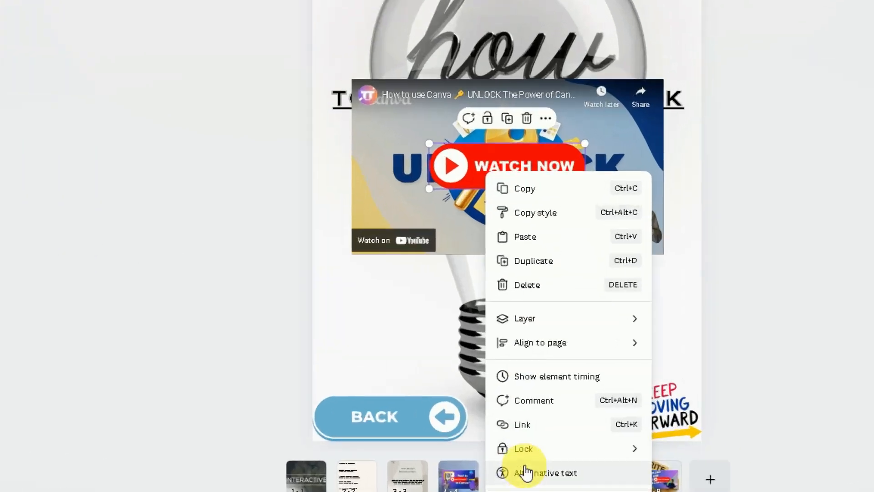
click(538, 405)
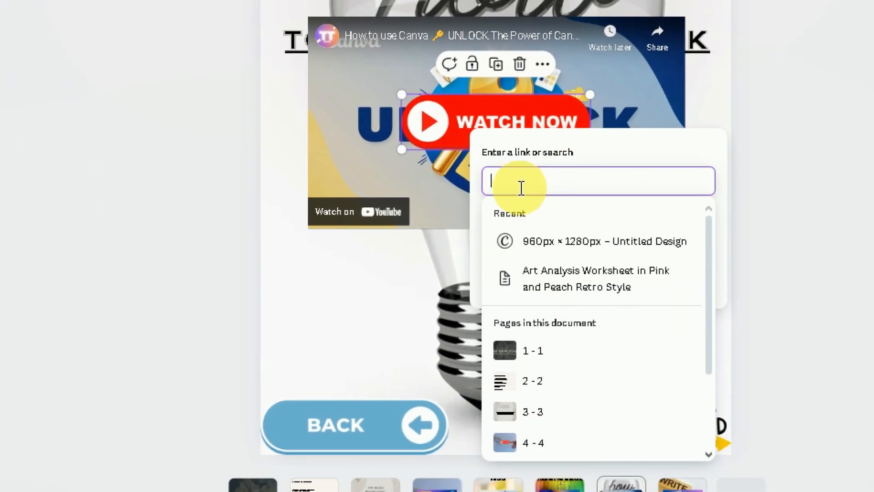
key(ctrl+v)
click(689, 280)
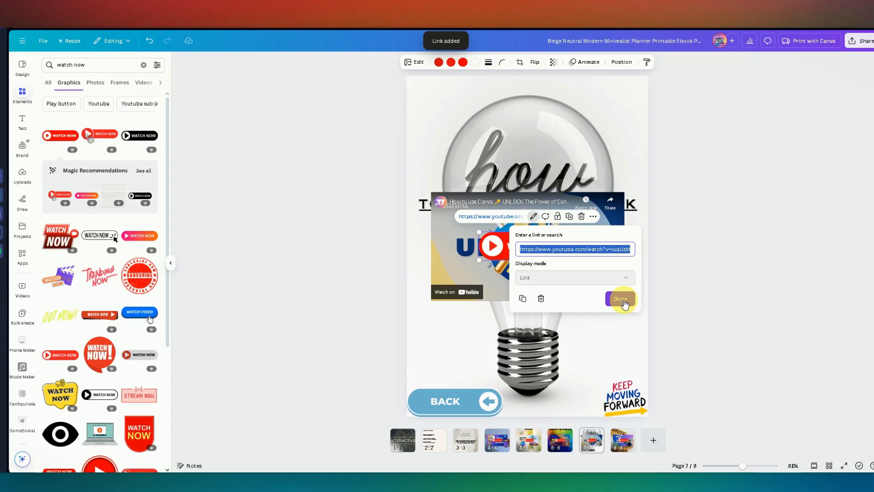
click(684, 229)
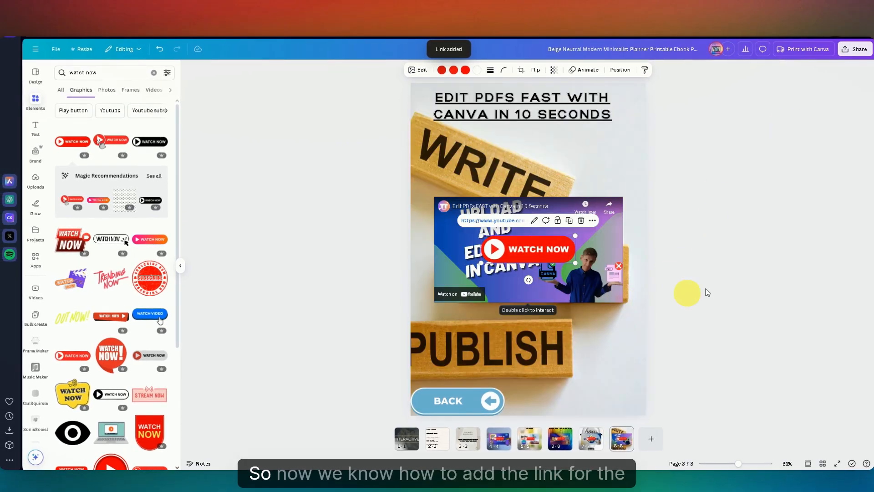
click(751, 275)
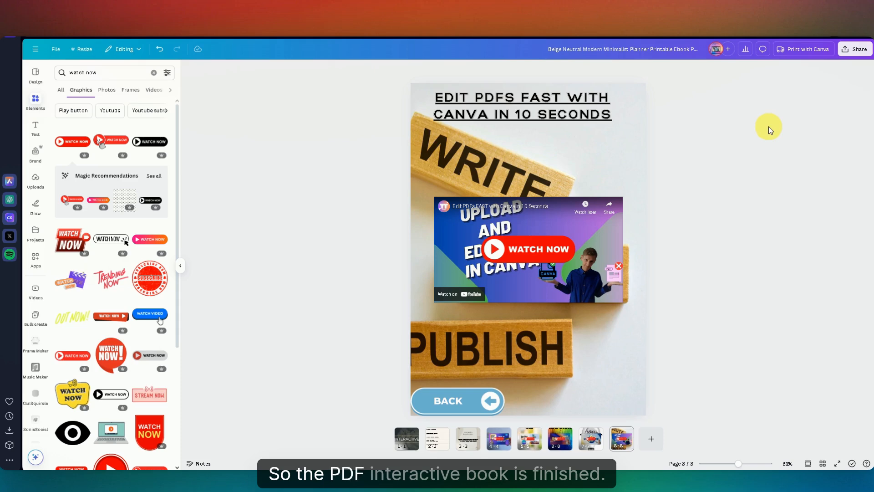
Step: Review the table of contents, the introduction page's back and forward buttons, and the embedded video on page 4
click(442, 438)
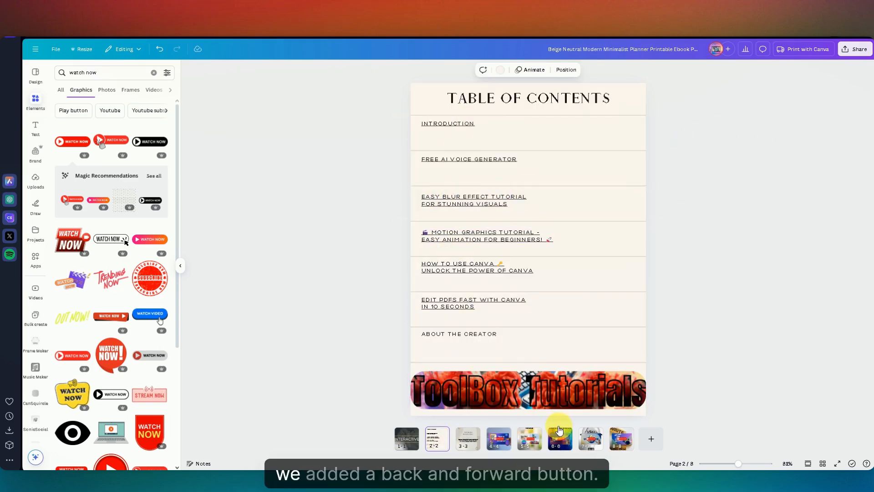
click(473, 447)
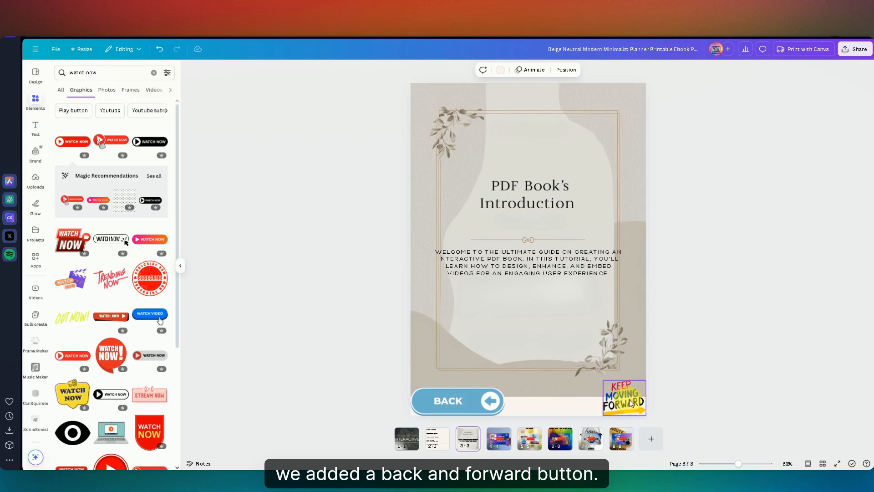
click(500, 450)
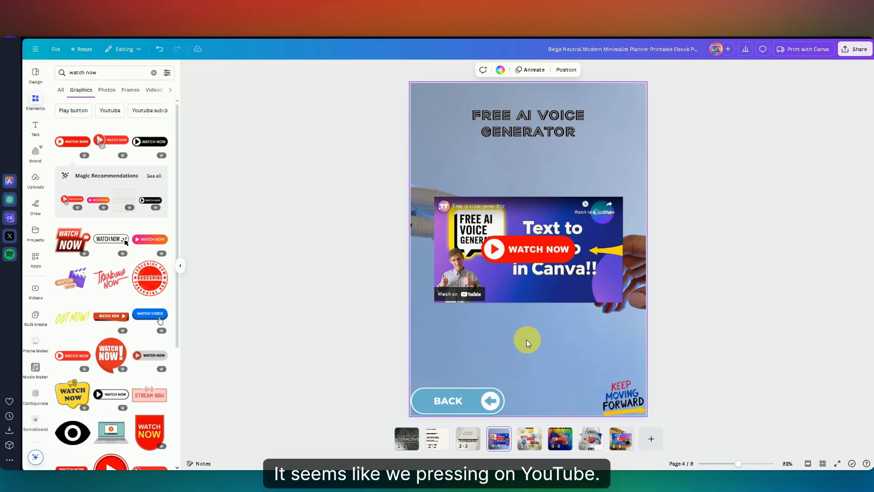
click(576, 291)
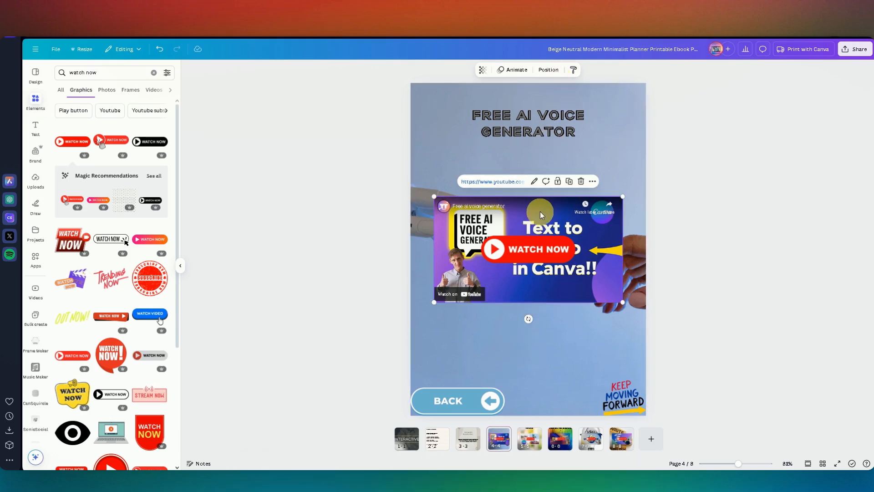
click(779, 162)
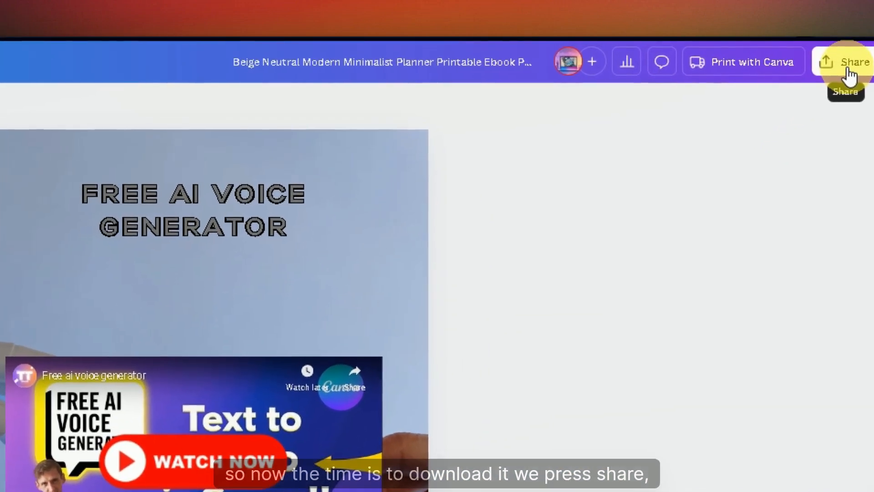
Step: Download pages 1-8 of the book as a PDF Standard file
click(848, 68)
click(622, 357)
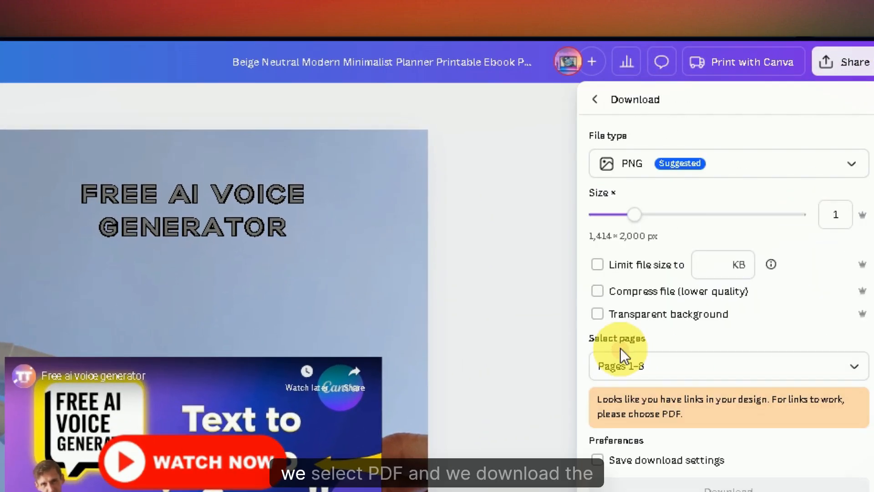
click(673, 159)
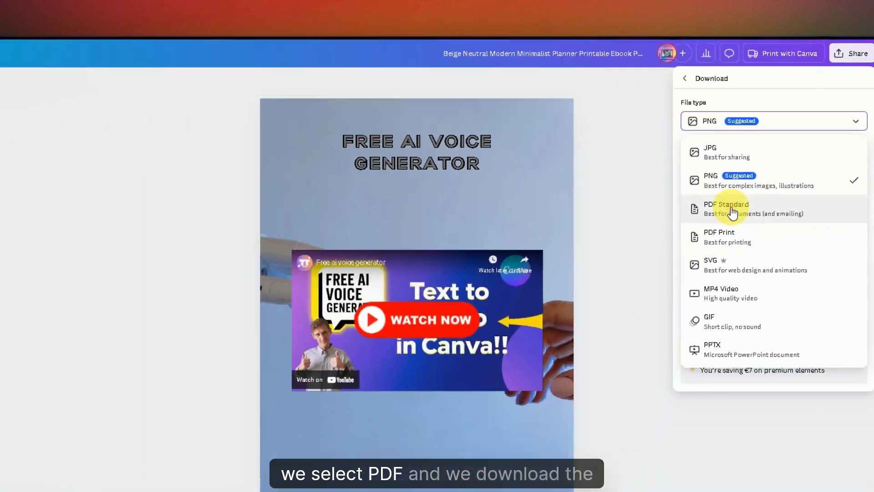
click(681, 296)
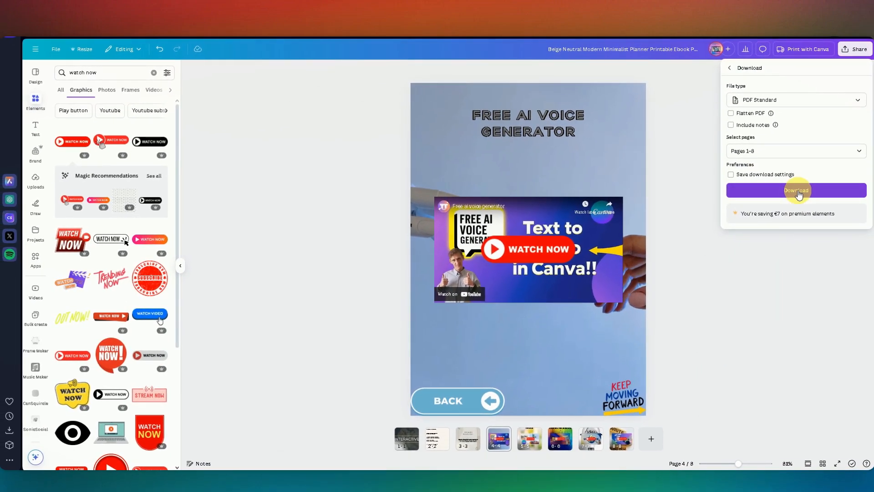
click(797, 191)
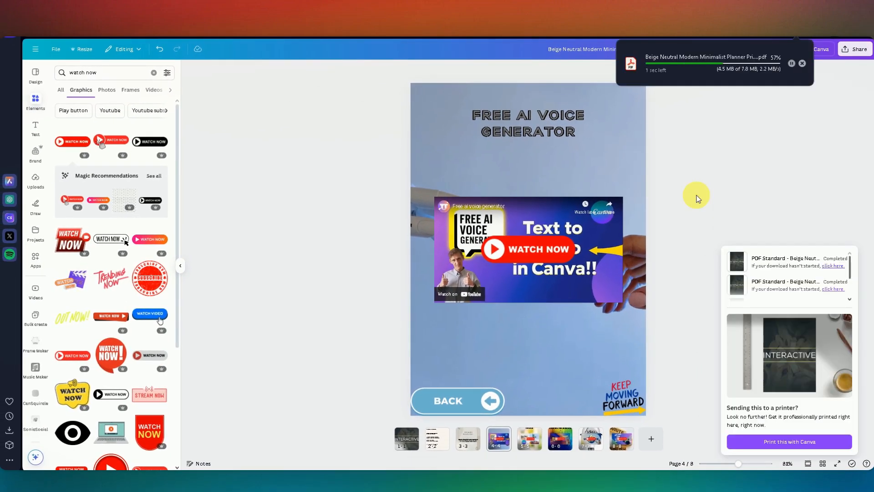
Step: Open the downloaded PDF and test the INTRODUCTION contents link and the introduction page's BACK button
double_click(686, 65)
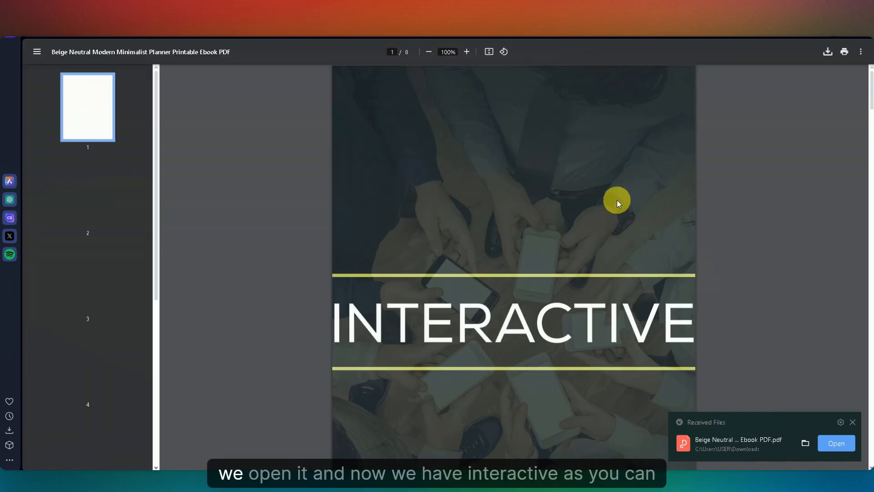
scroll(453, 337, down, 9)
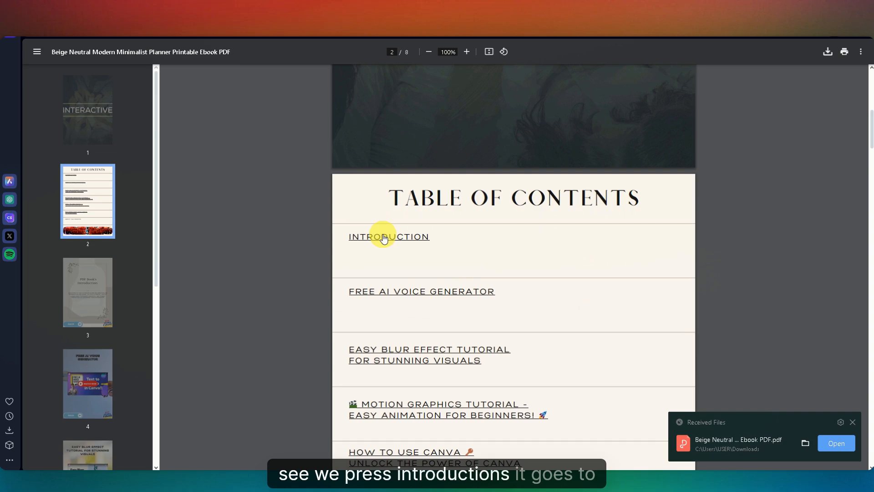
click(383, 238)
scroll(462, 338, down, 4)
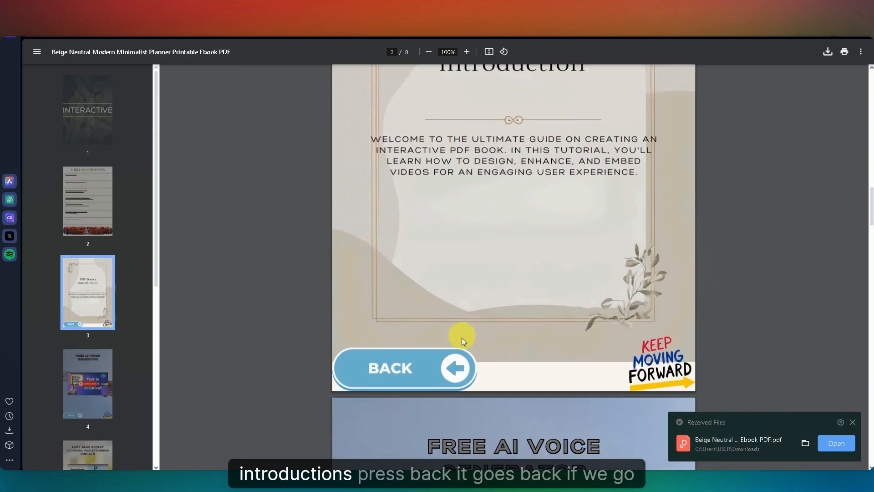
click(396, 379)
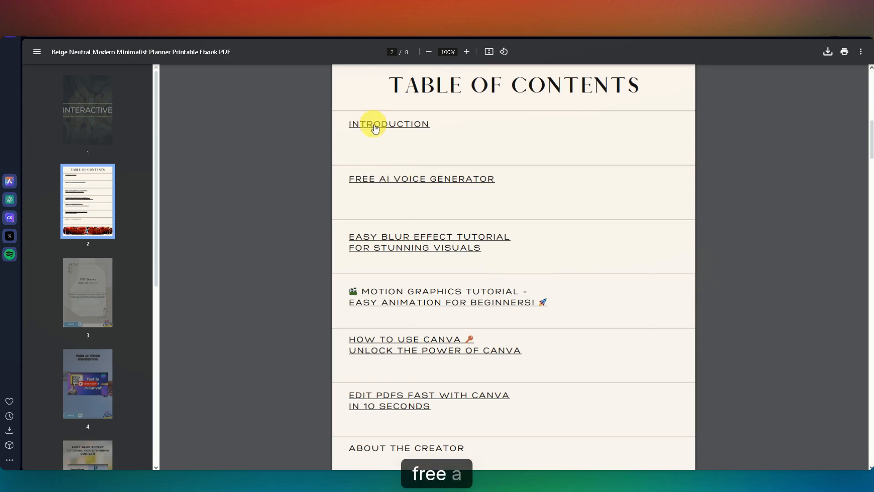
Step: Test the FREE AI VOICE GENERATOR contents link, page 4's forward button, page 5's BACK button and page 4's WATCH NOW link in the PDF
click(387, 180)
scroll(501, 328, down, 5)
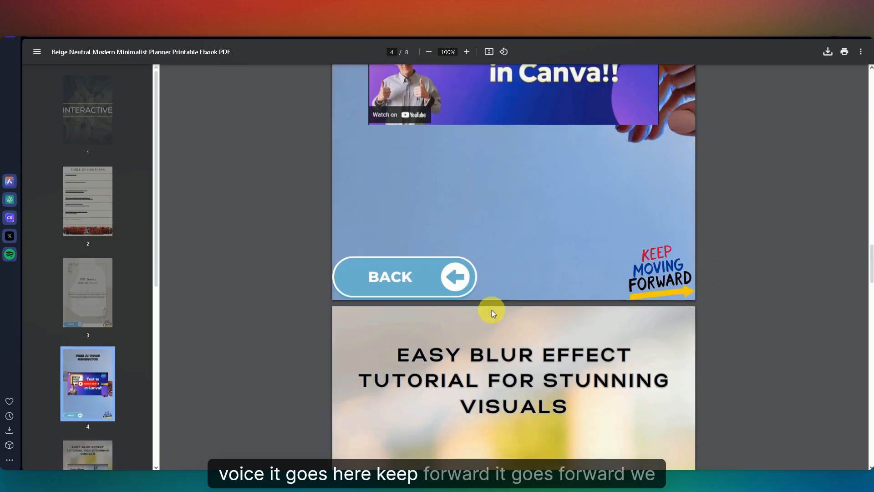
click(663, 276)
scroll(637, 298, down, 5)
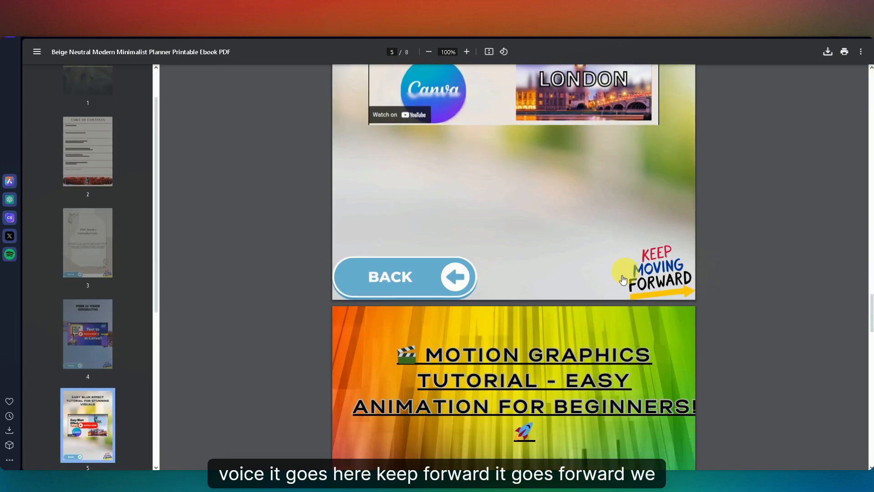
click(384, 275)
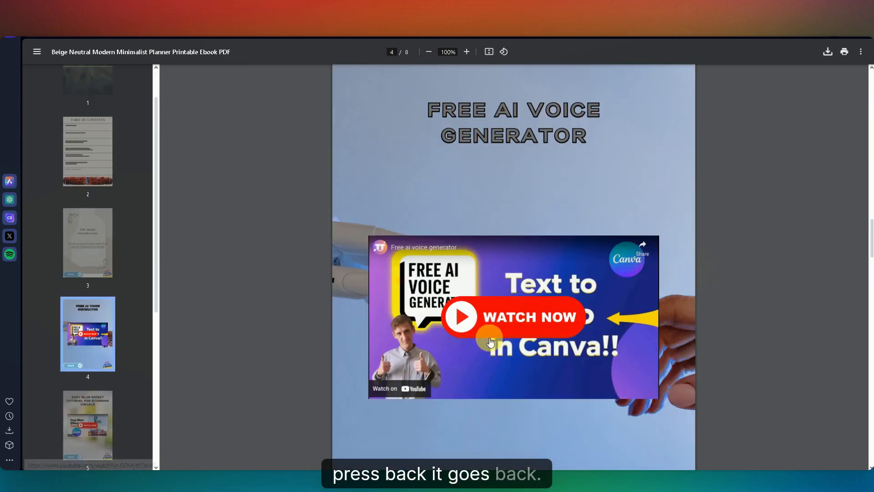
click(499, 317)
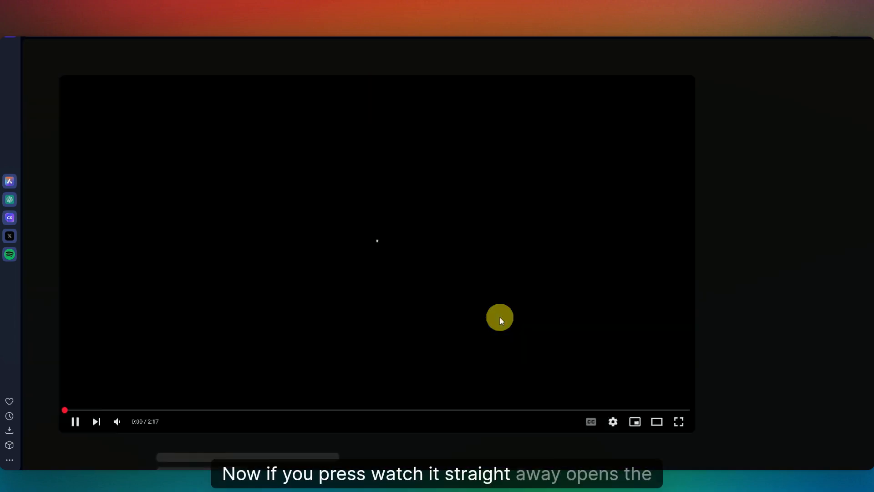